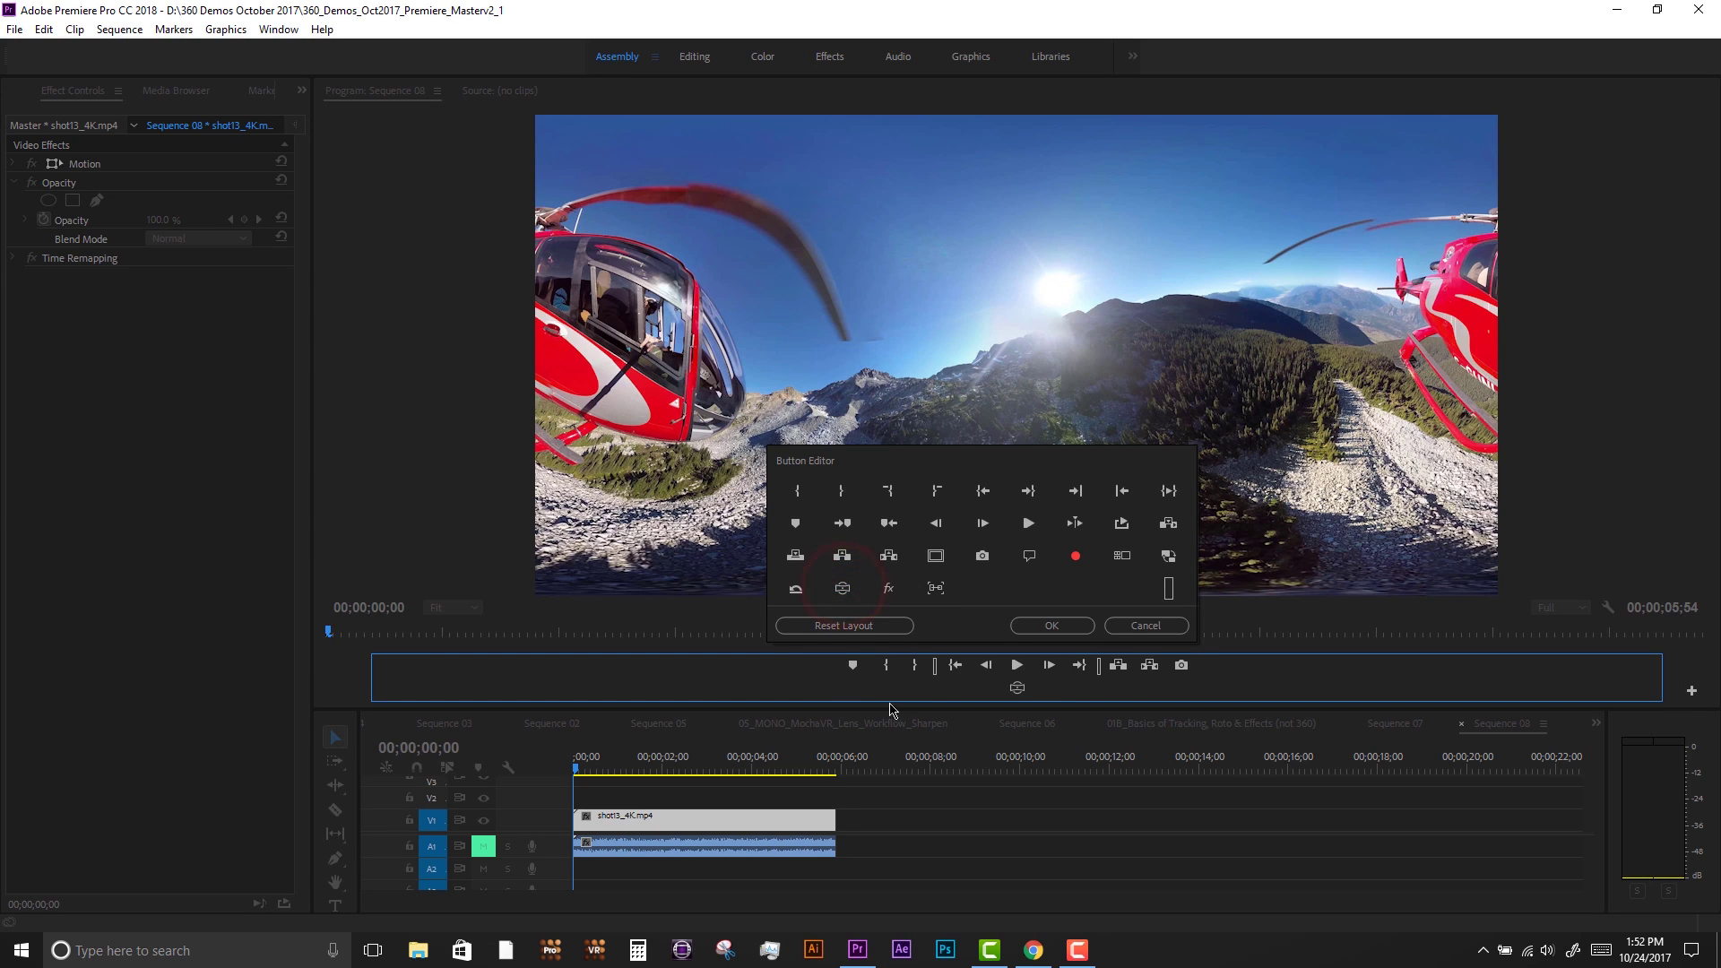
# - Accept the monitor's button layout and preview the helicopter shot with VR video display turned on
pyautogui.click(1052, 625)
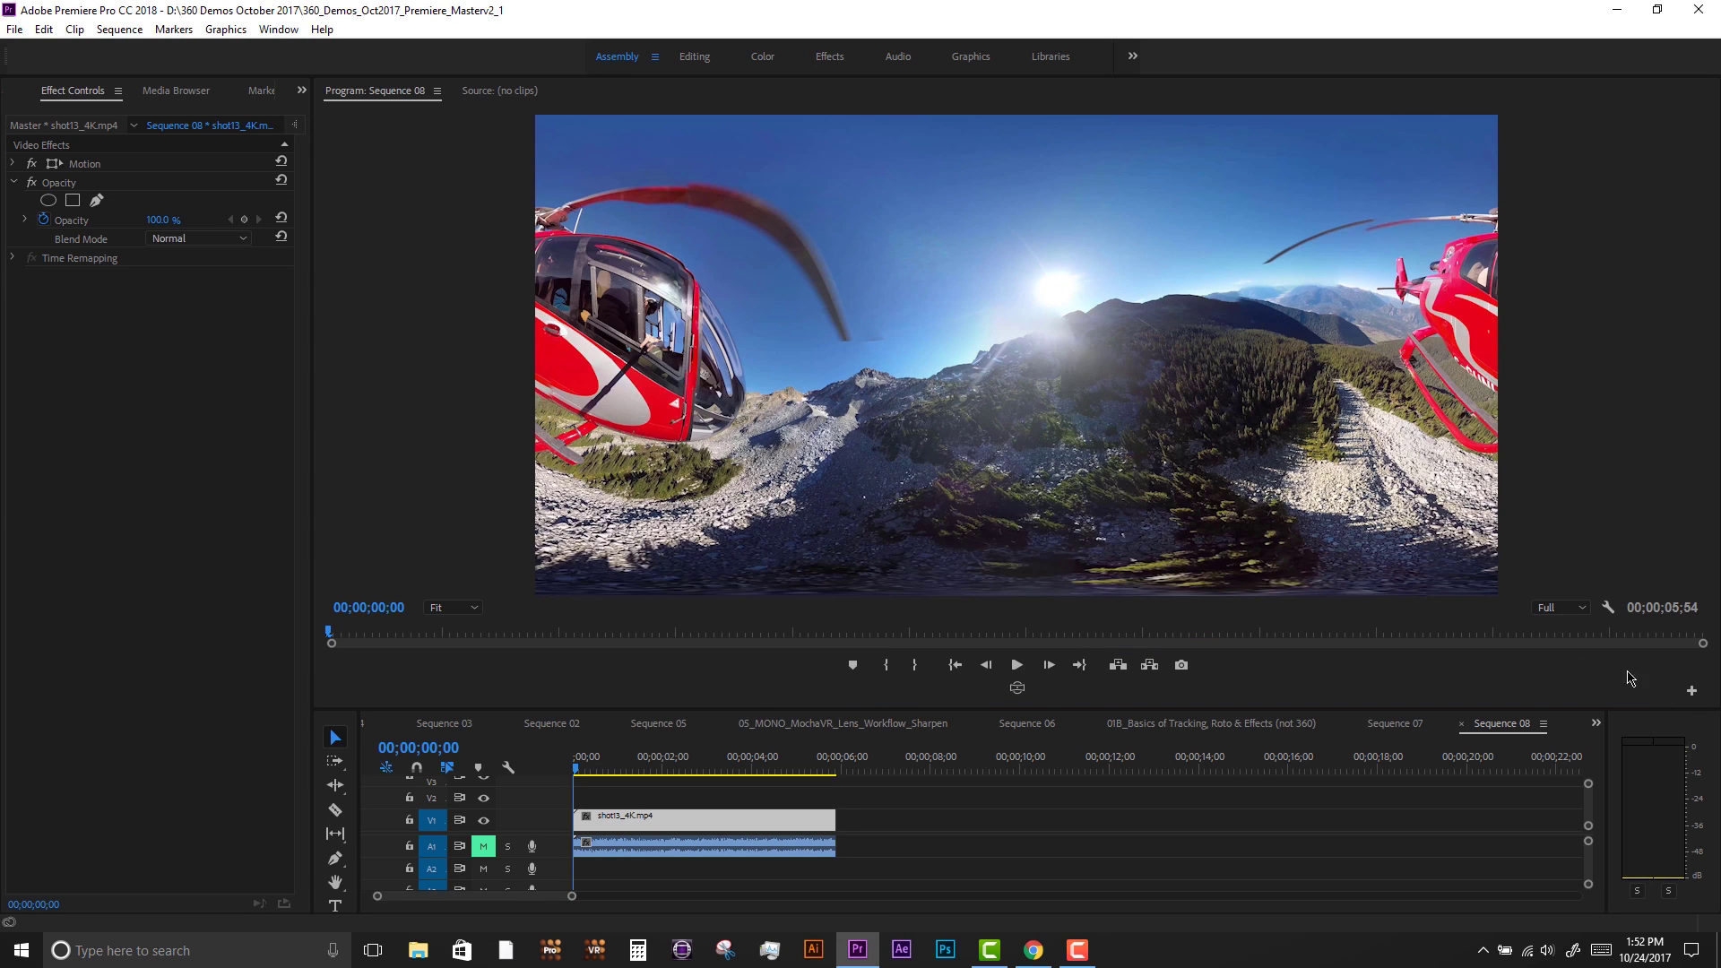
pyautogui.click(1017, 690)
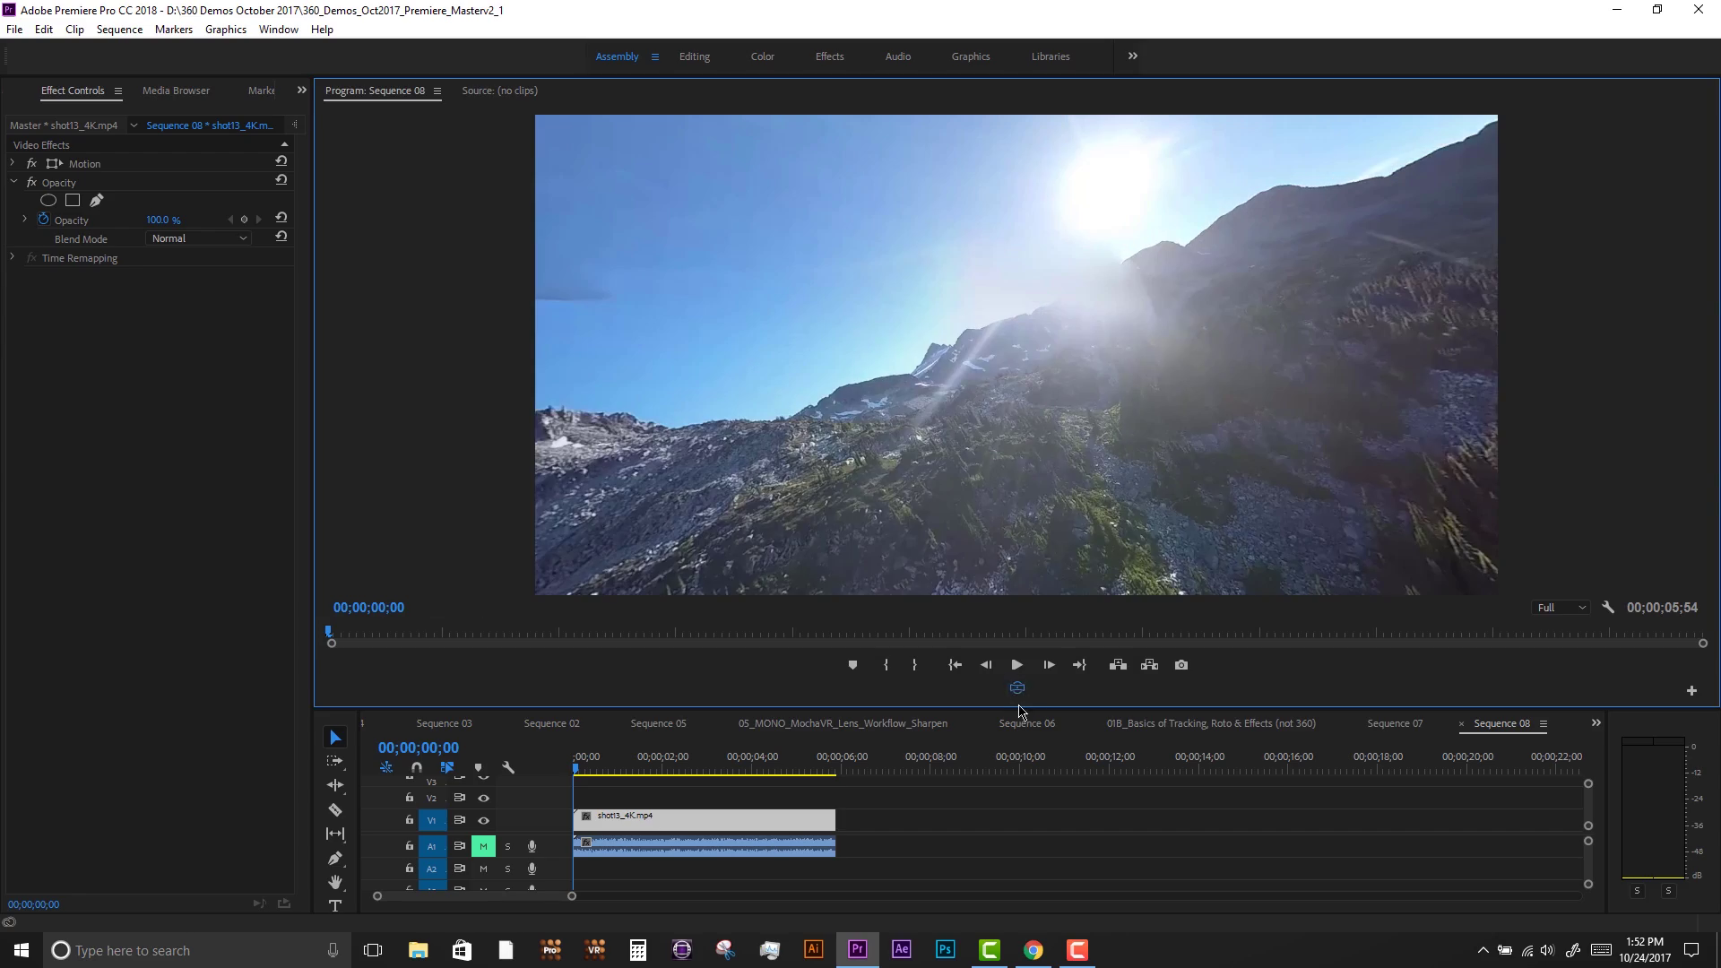
pyautogui.moveTo(972, 444); pyautogui.dragTo(1165, 416)
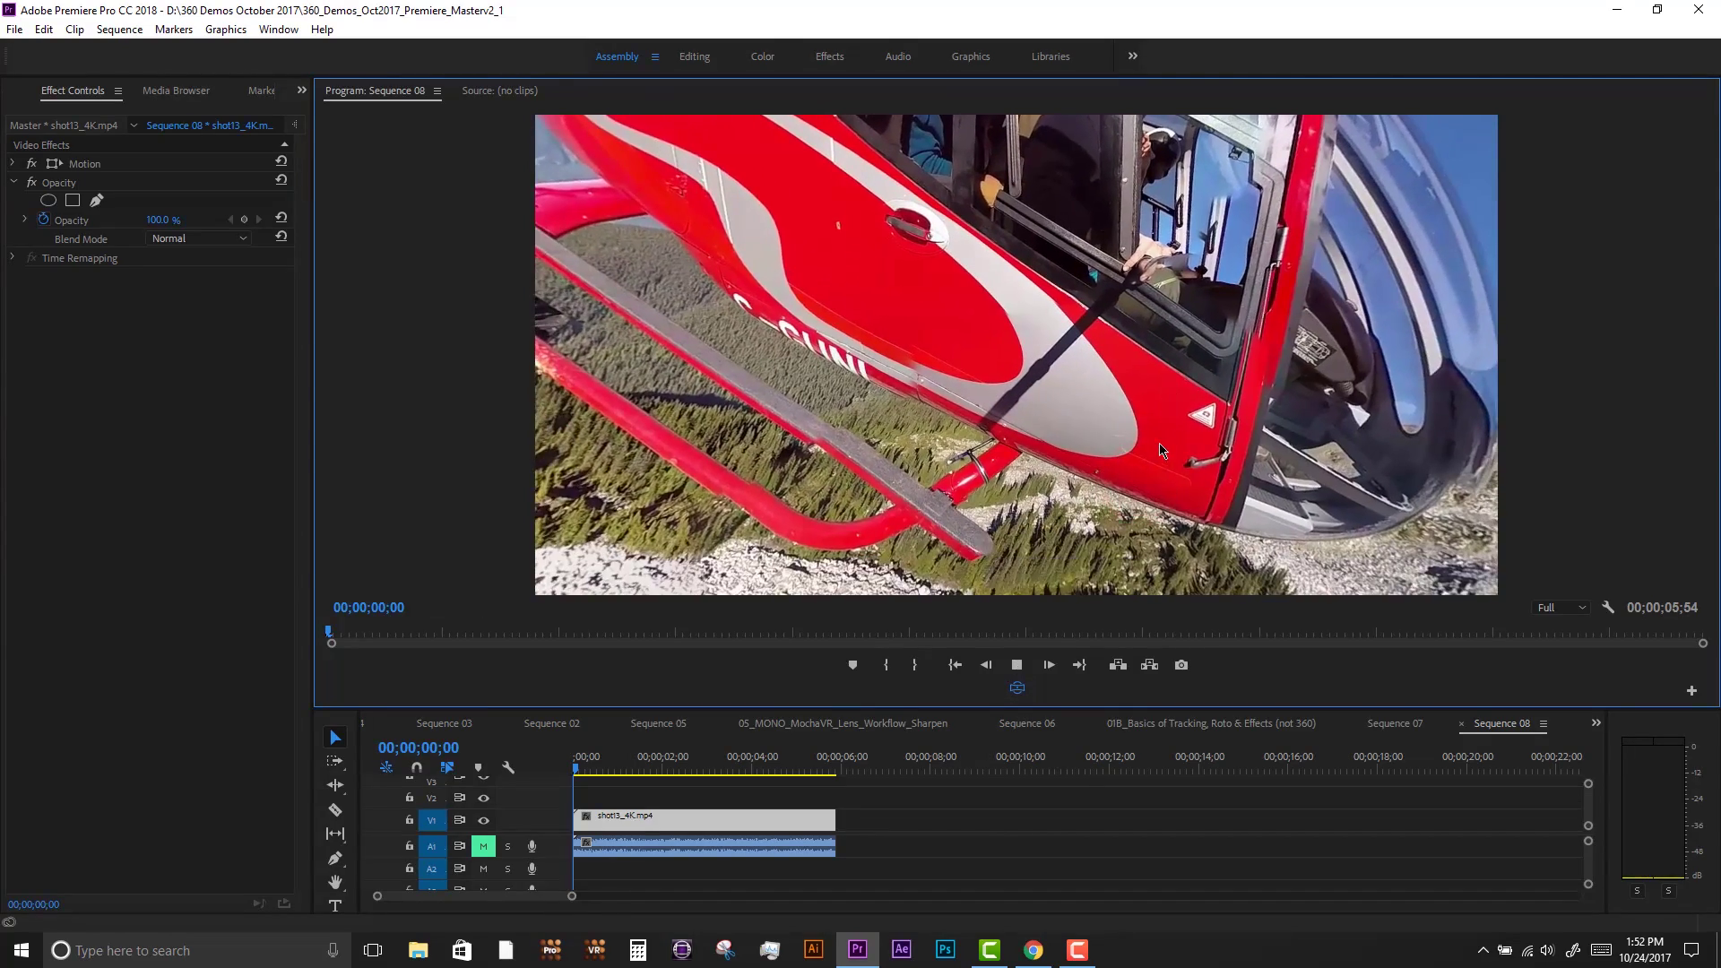
pyautogui.press('space')
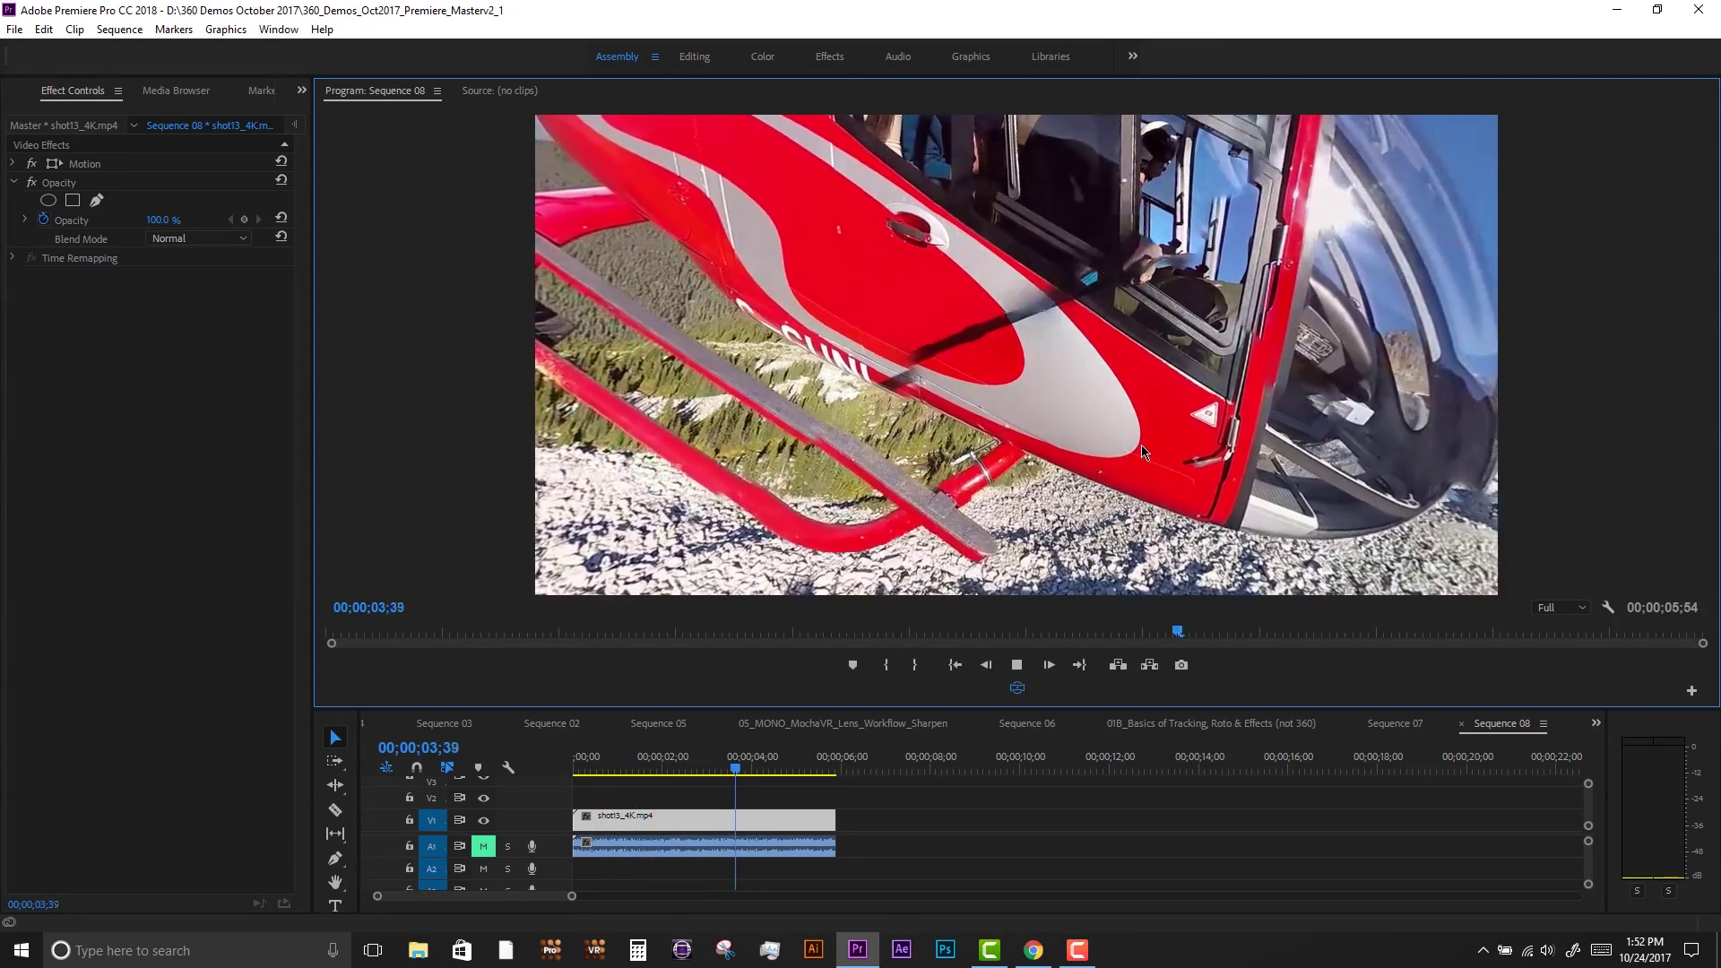
pyautogui.moveTo(742, 761); pyautogui.dragTo(574, 792)
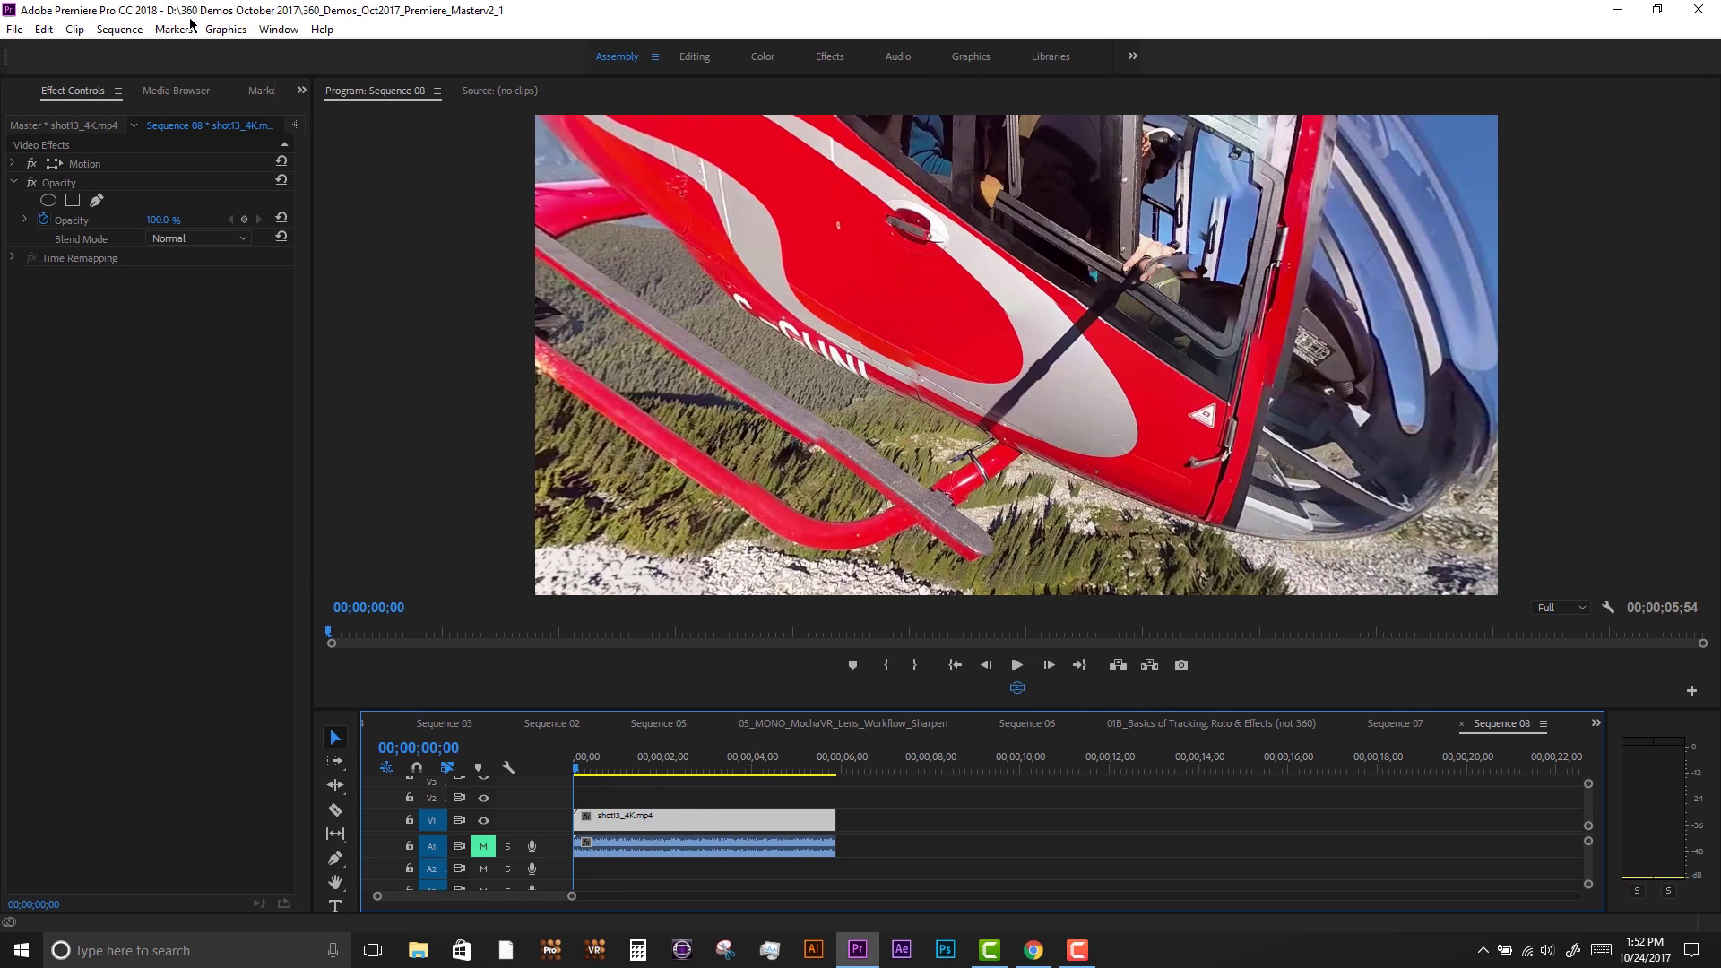
# - Find the mocha VR effect and apply it to the shot13_4K.mp4 clip
pyautogui.click(302, 91)
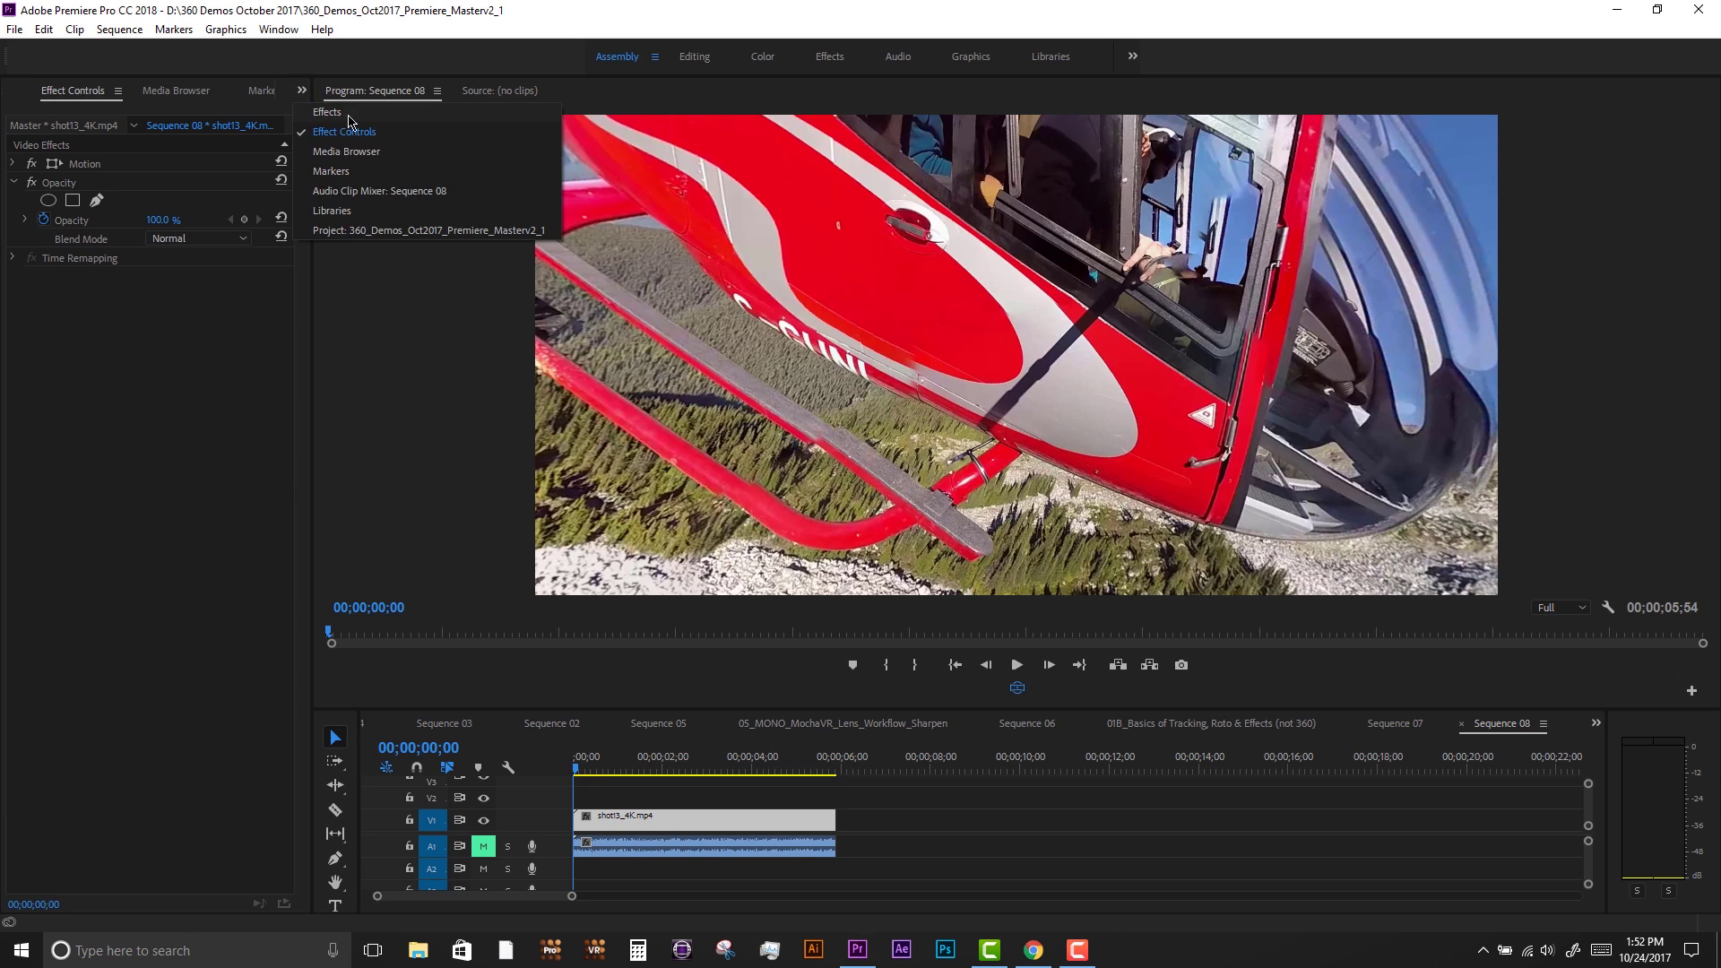
pyautogui.click(328, 112)
pyautogui.click(117, 112)
pyautogui.write('mocha')
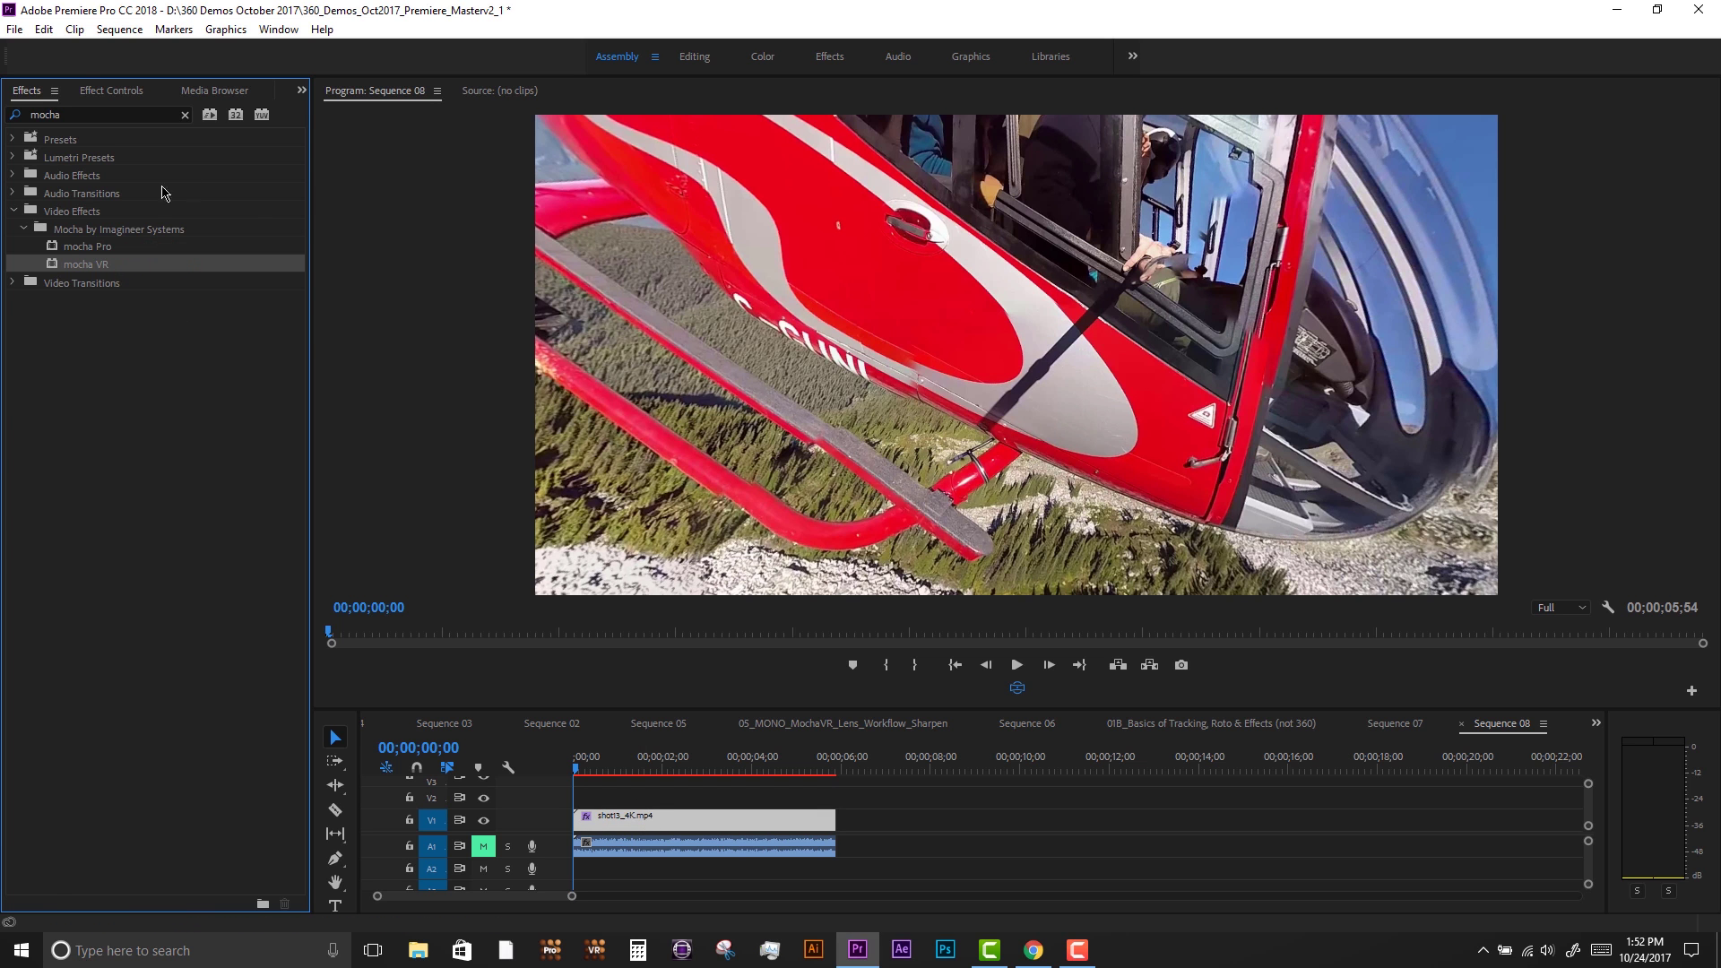
pyautogui.click(115, 92)
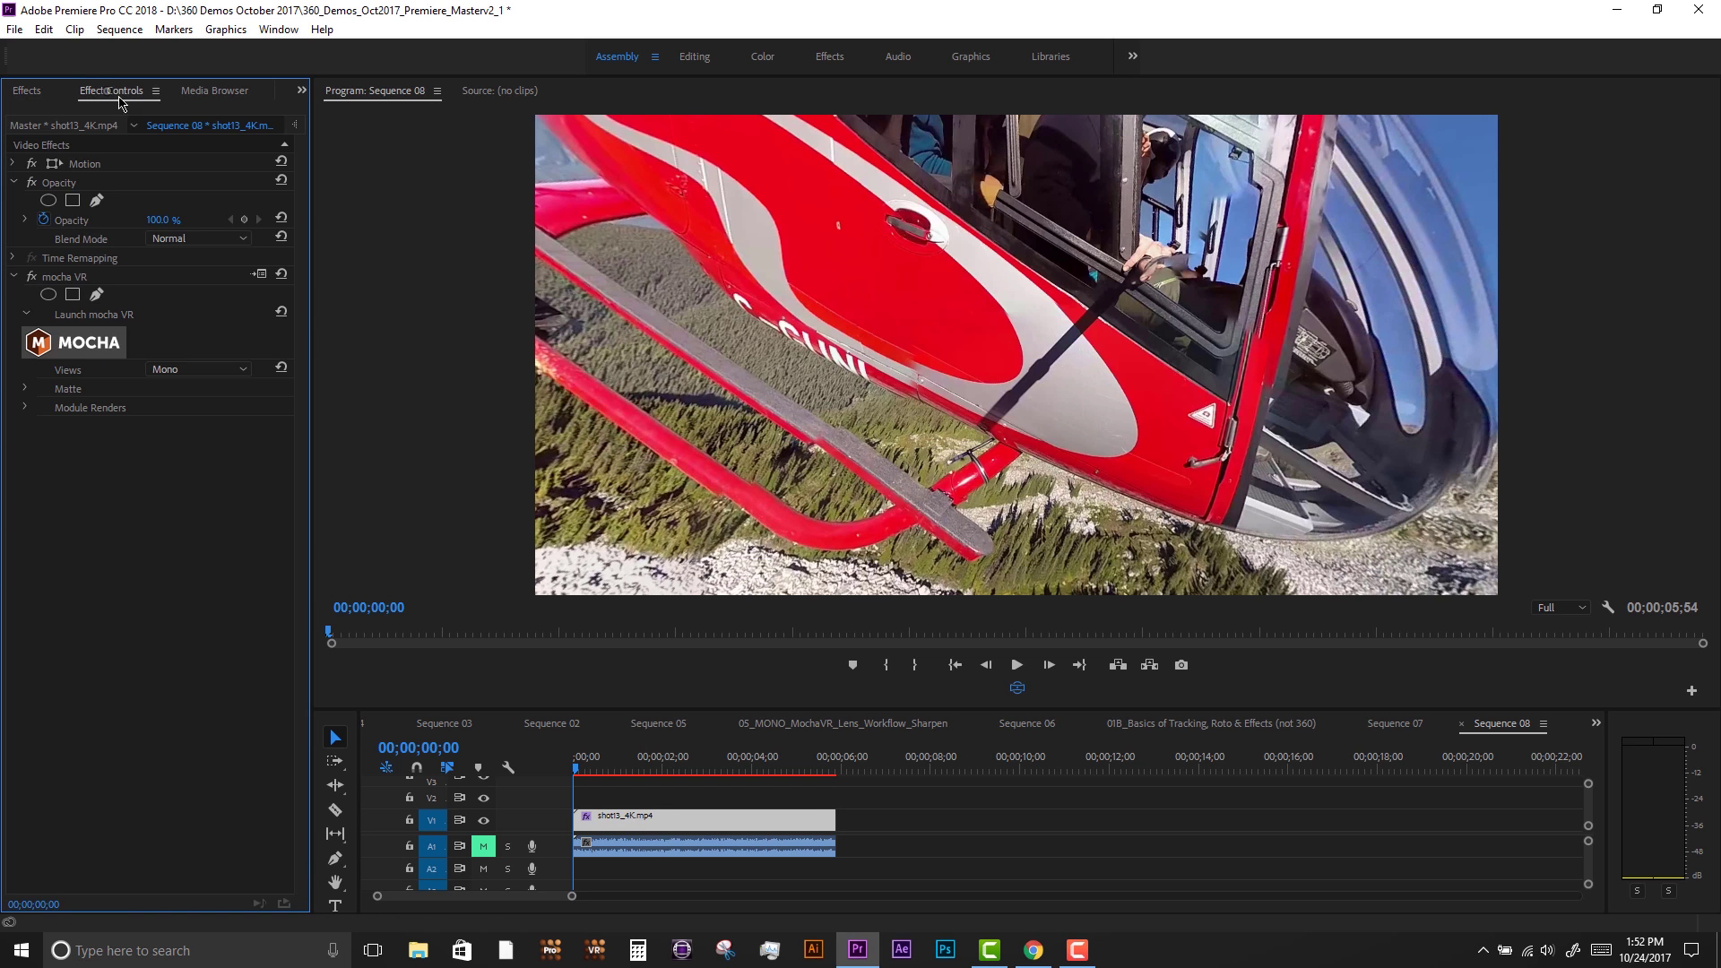
# - Launch the mocha VR plugin and turn its 360 view to face the side of the helicopter
pyautogui.click(88, 343)
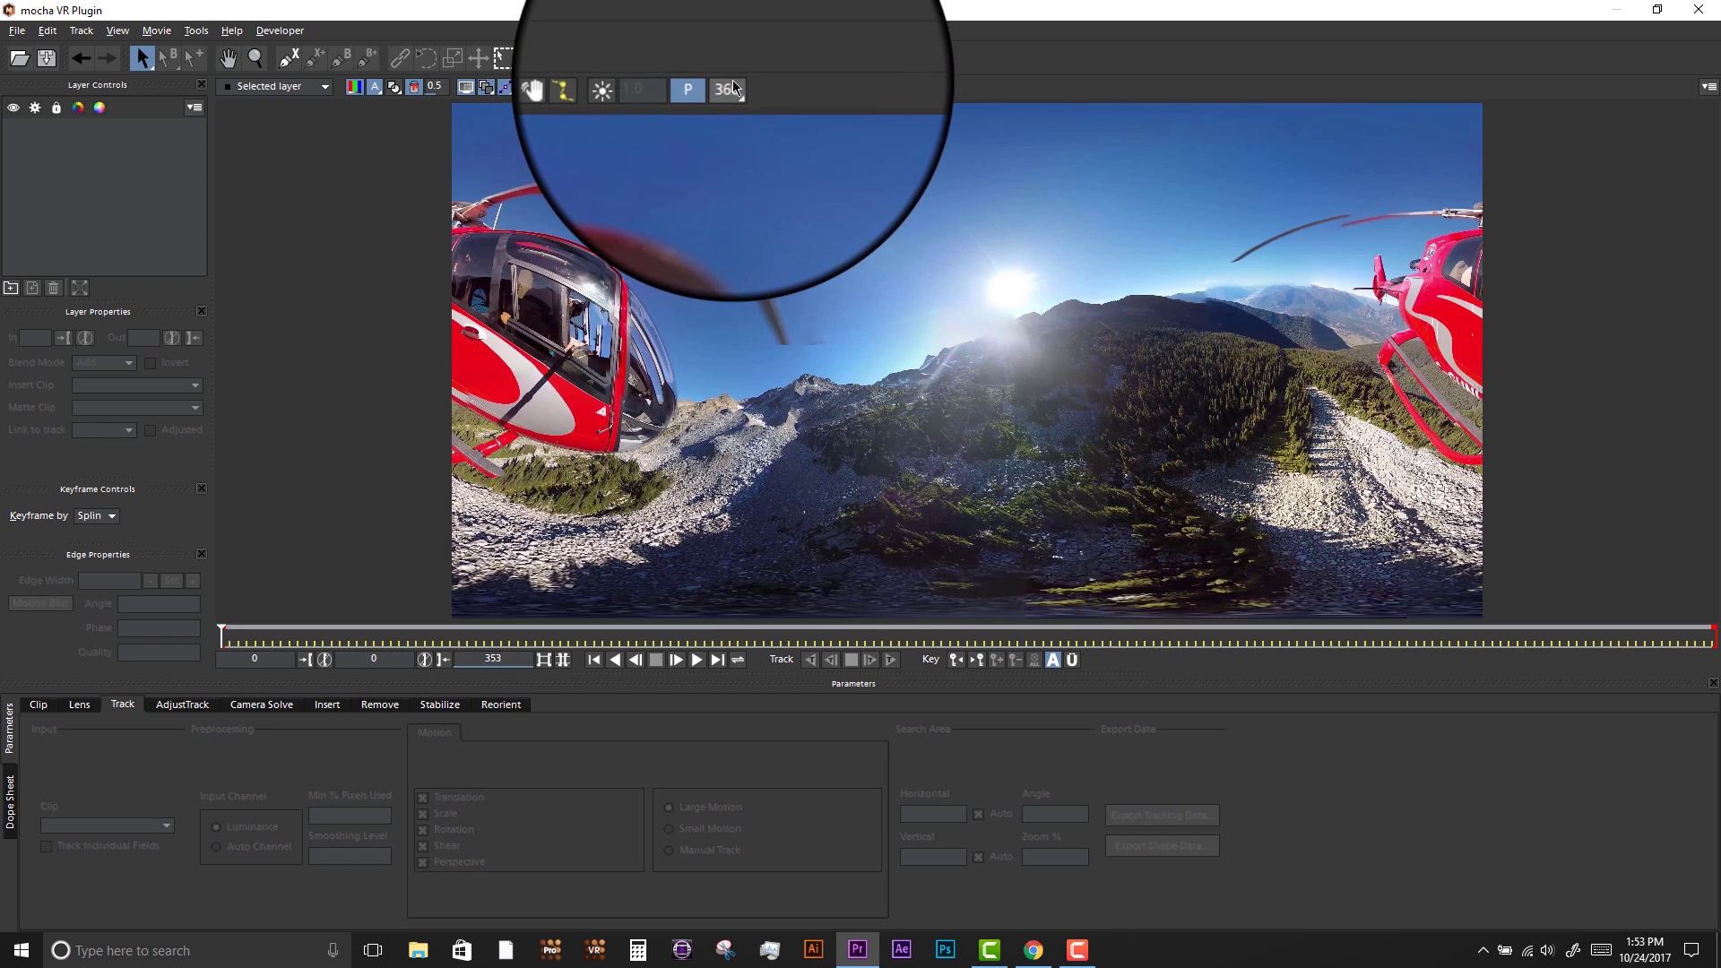
pyautogui.click(728, 86)
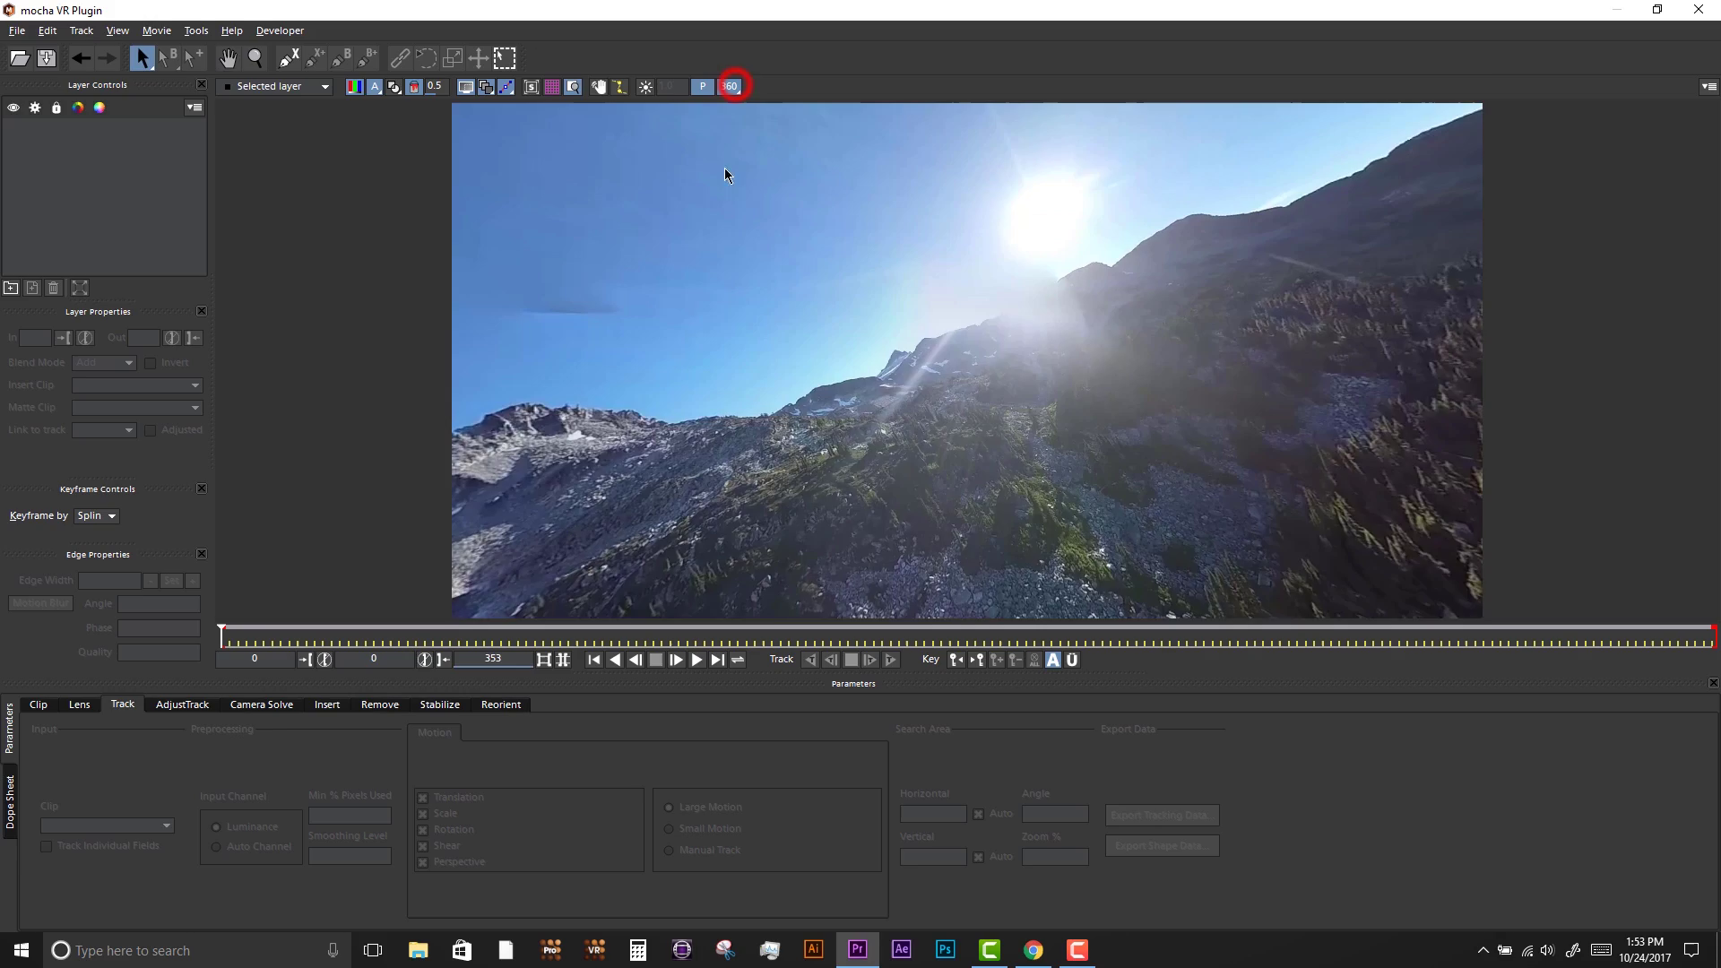
pyautogui.moveTo(645, 418); pyautogui.dragTo(1233, 305)
pyautogui.moveTo(788, 435); pyautogui.dragTo(1237, 363)
pyautogui.moveTo(992, 407); pyautogui.dragTo(1299, 462)
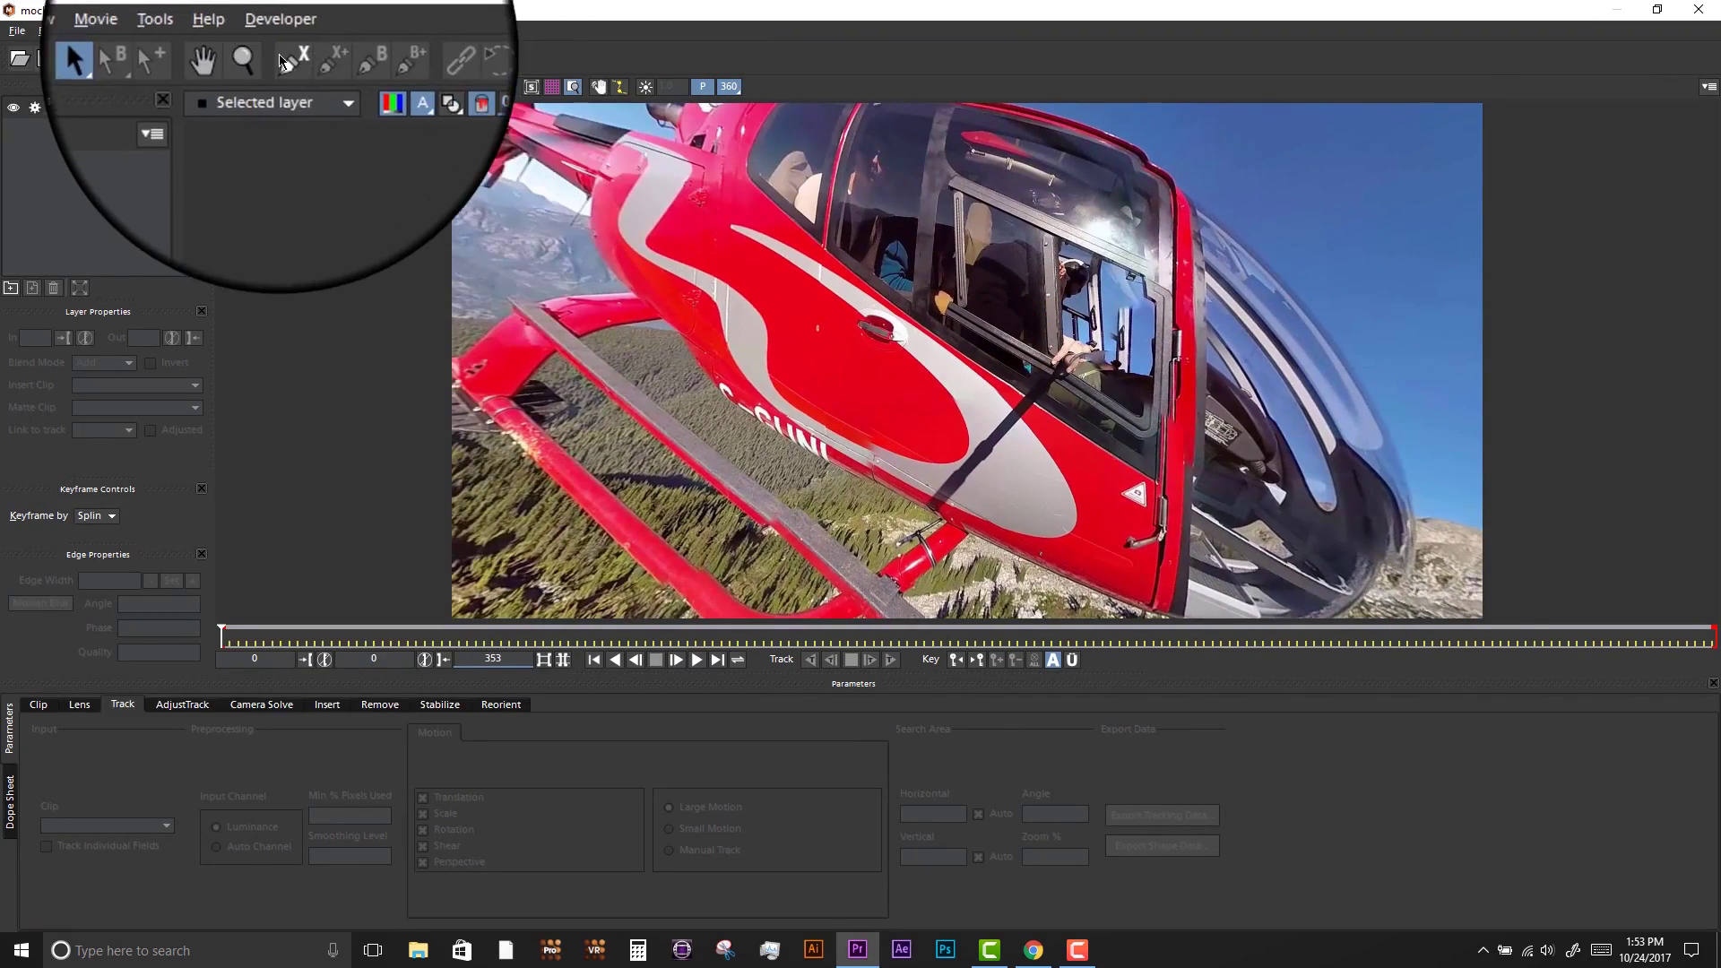
# - Draw an X-spline around the lower front part of the helicopter door and track it forward
pyautogui.click(293, 54)
pyautogui.click(1045, 407)
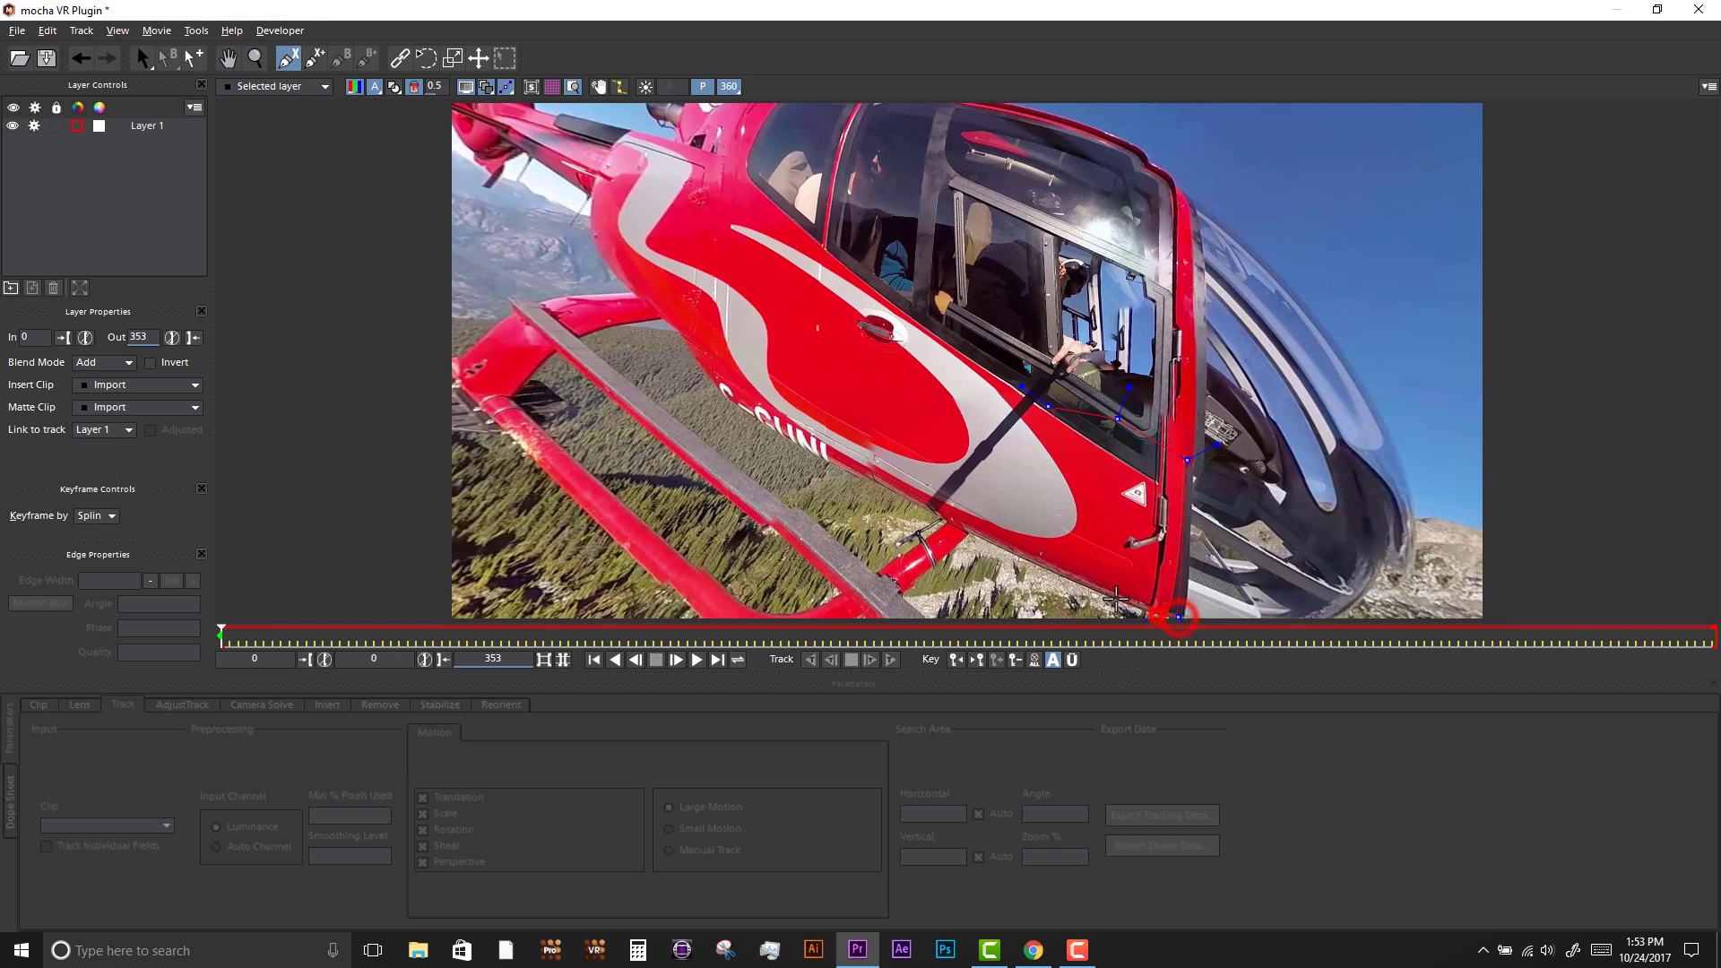
pyautogui.rightClick(950, 513)
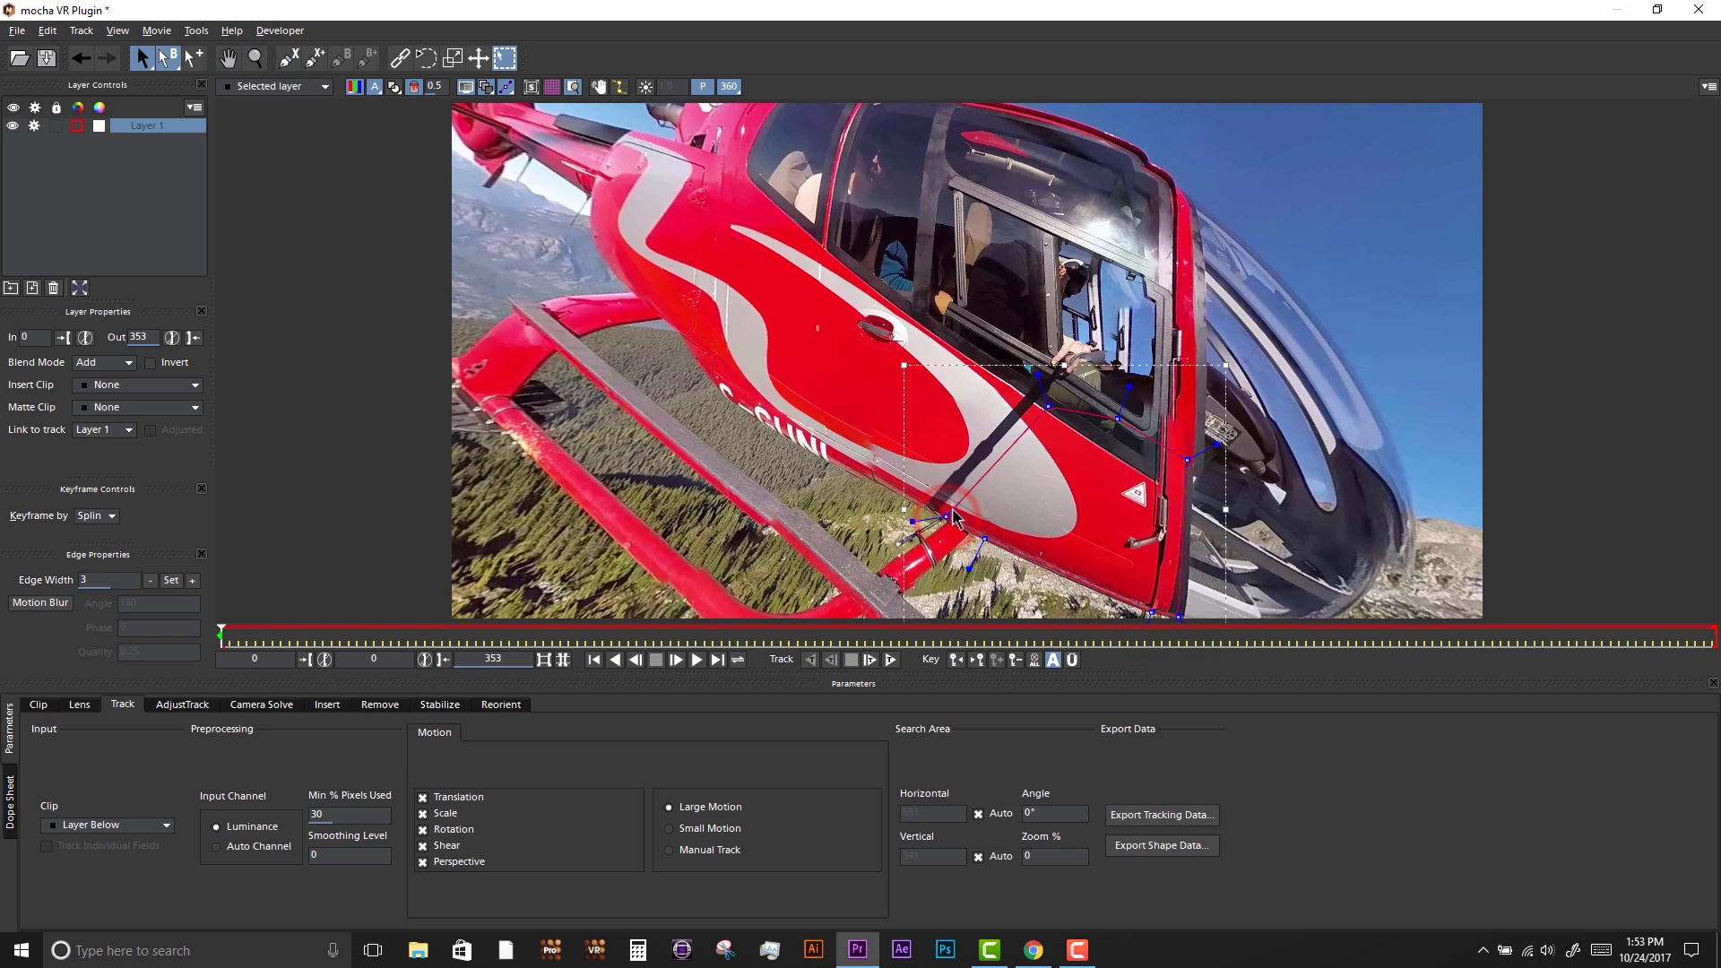
pyautogui.click(890, 659)
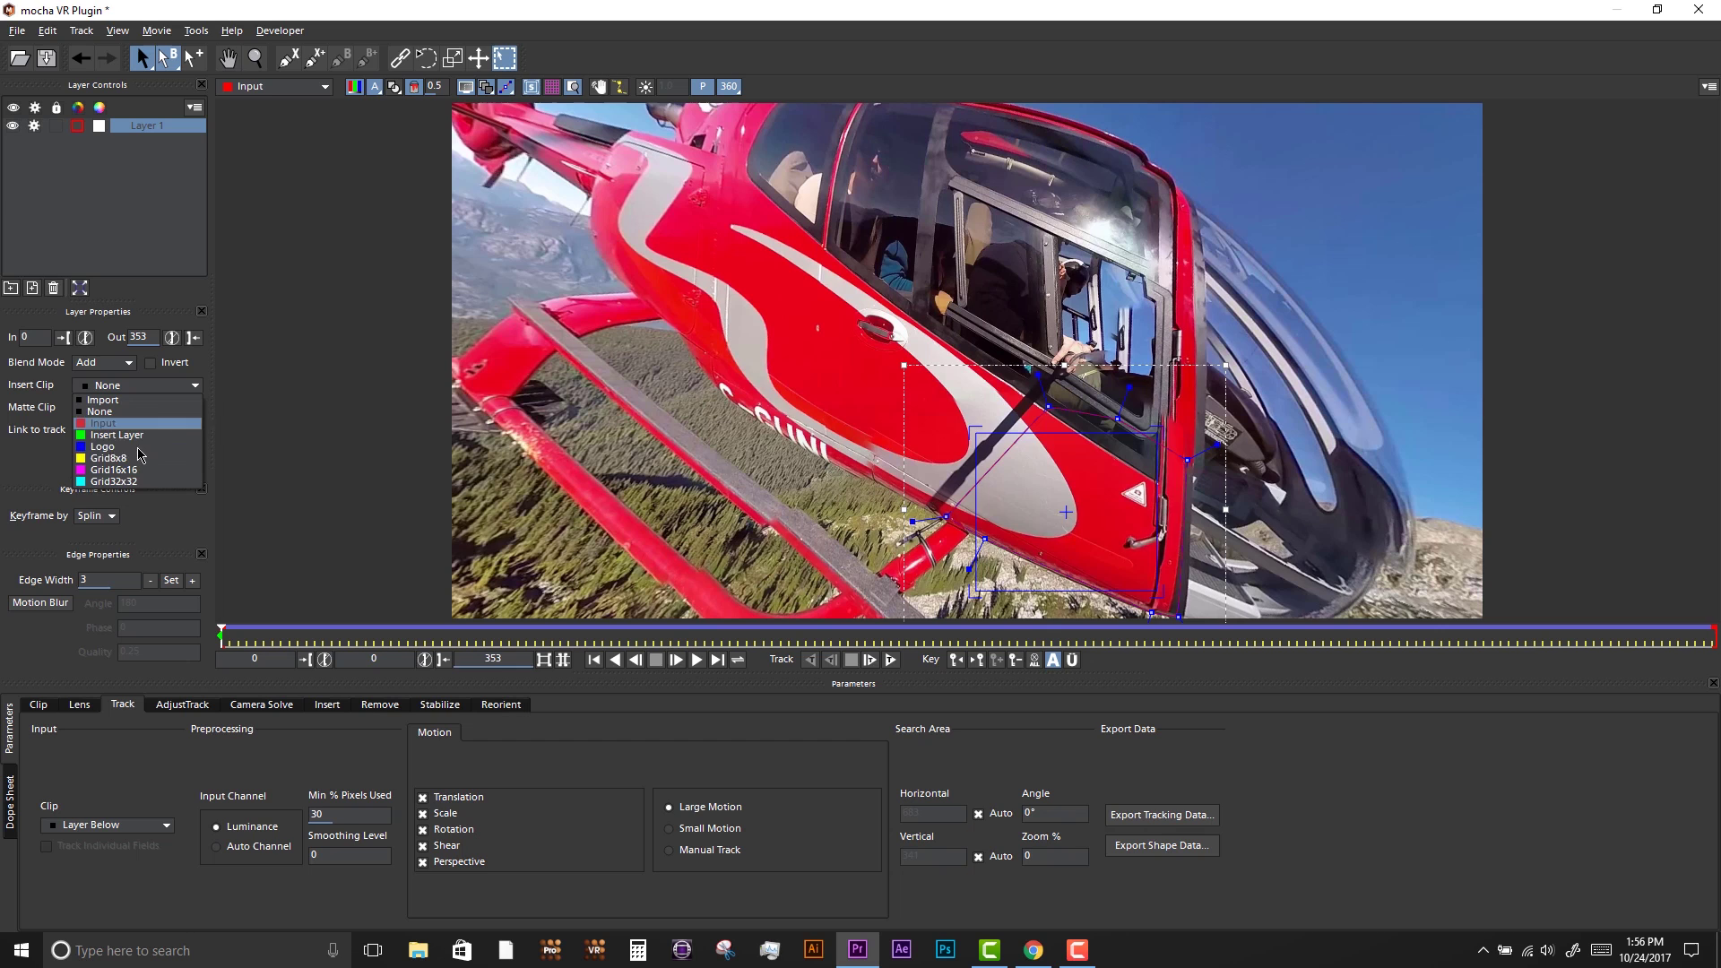
# - Insert the Logo clip on the tracked layer, fit the surface corners to the door panel, and check the track along the timeline
pyautogui.click(135, 447)
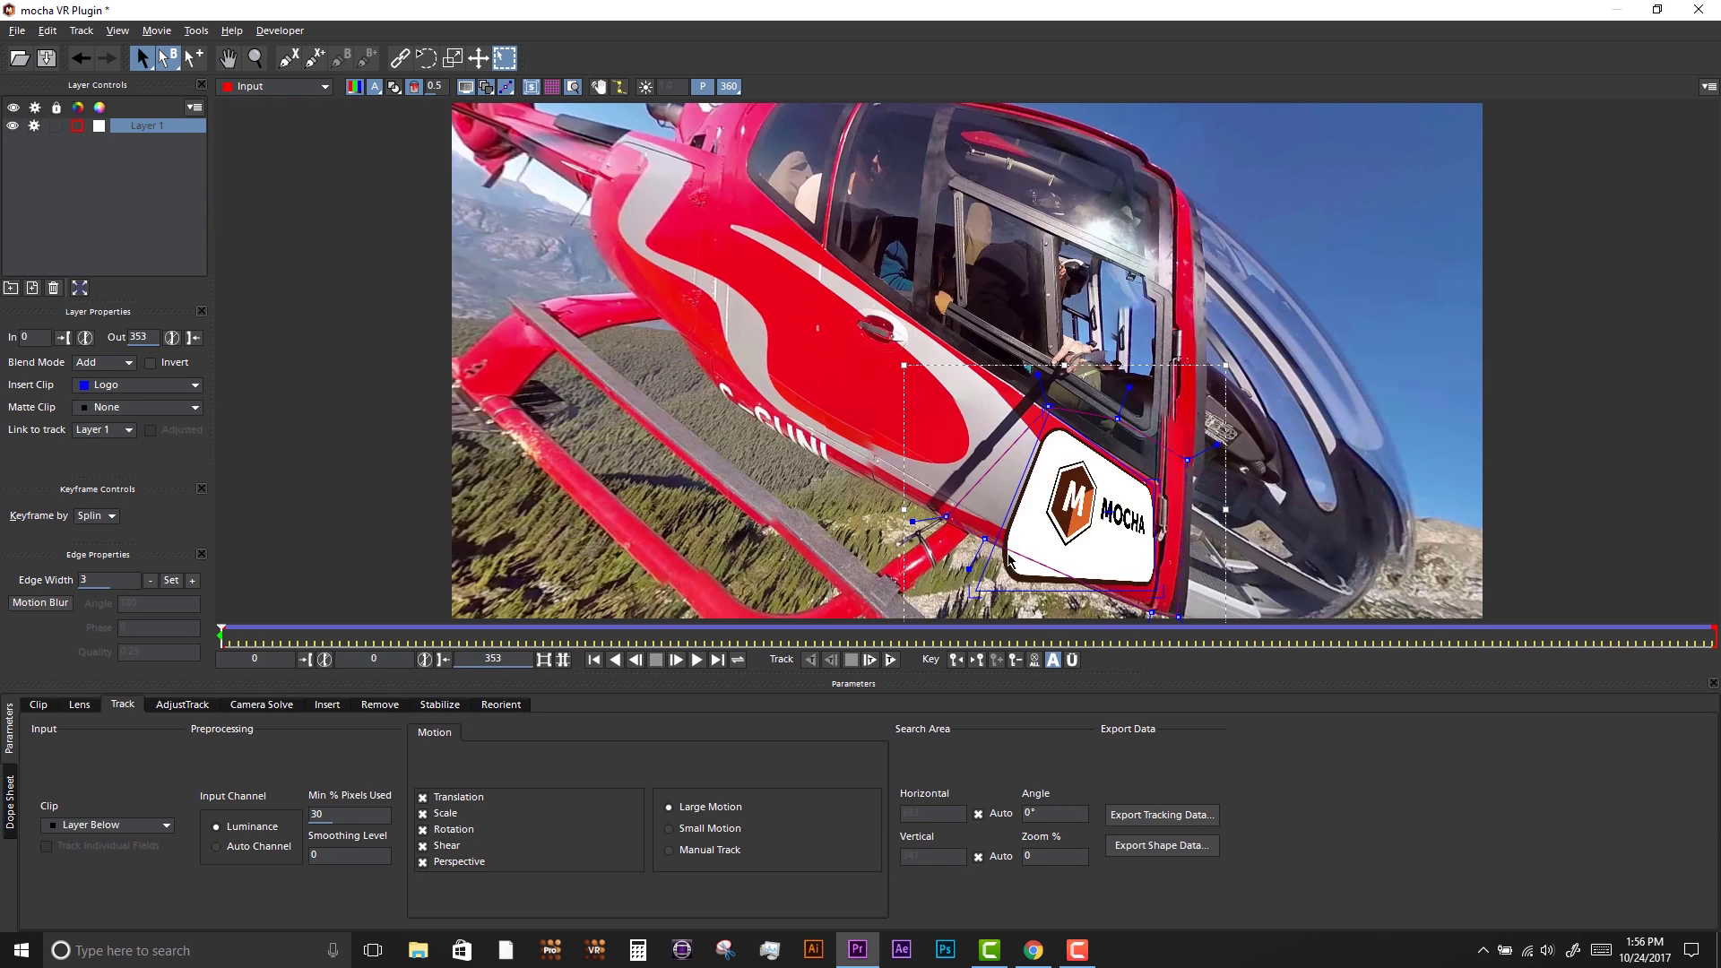
pyautogui.moveTo(984, 496); pyautogui.dragTo(982, 502)
pyautogui.moveTo(1160, 594); pyautogui.dragTo(1126, 581)
pyautogui.moveTo(1047, 409); pyautogui.dragTo(1028, 436)
pyautogui.moveTo(1135, 536); pyautogui.dragTo(1107, 523)
pyautogui.moveTo(223, 639); pyautogui.dragTo(1501, 722)
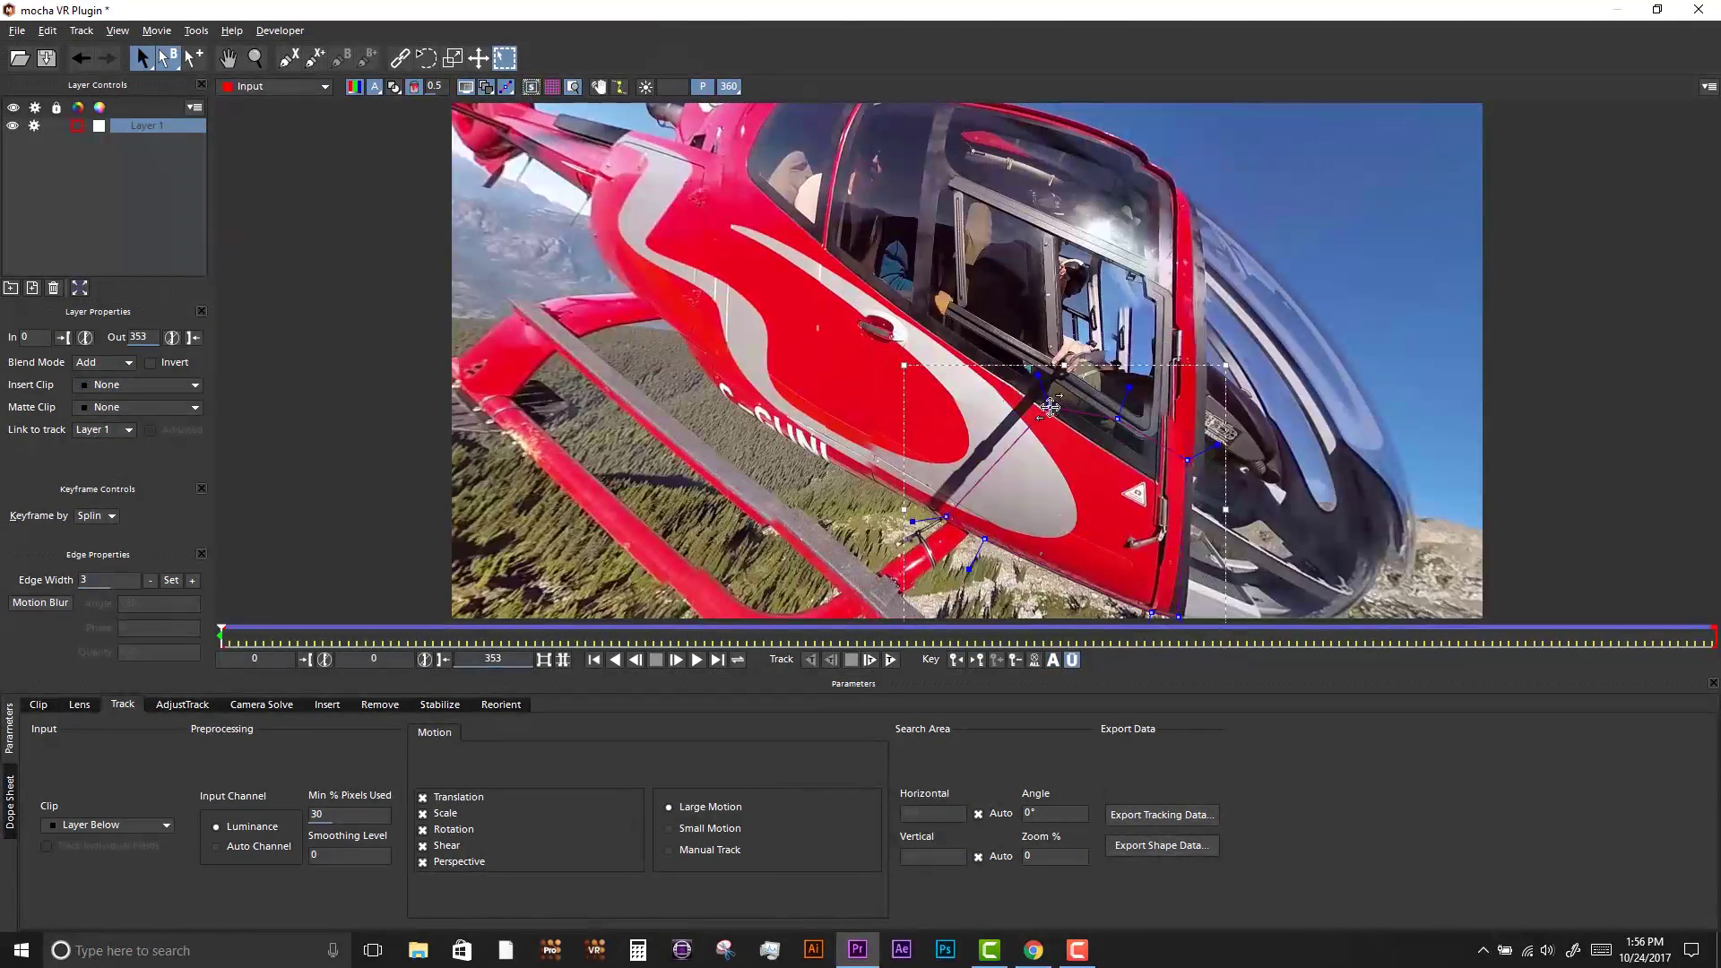
# - Enlarge the tracked spline to cover the helicopter's side back to the rear window, and rename the layer BG
pyautogui.moveTo(1049, 407); pyautogui.dragTo(763, 197)
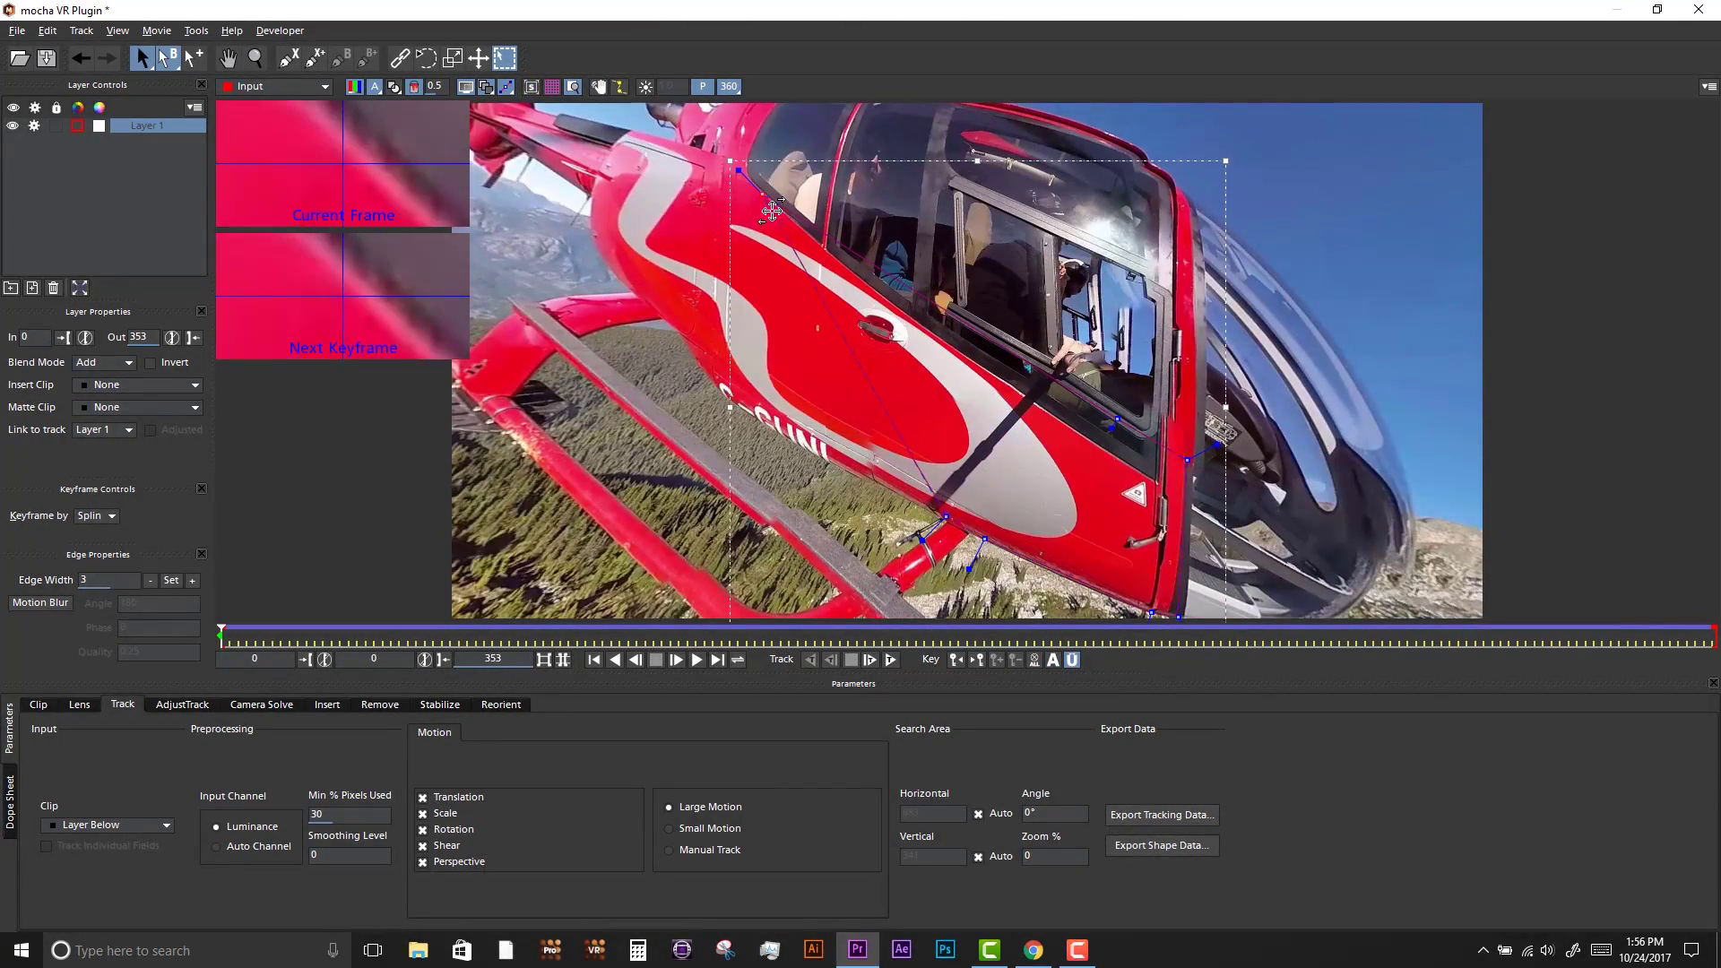
pyautogui.moveTo(936, 514); pyautogui.dragTo(639, 363)
pyautogui.moveTo(984, 539); pyautogui.dragTo(969, 556)
pyautogui.moveTo(1151, 613); pyautogui.dragTo(1134, 618)
pyautogui.doubleClick(137, 125)
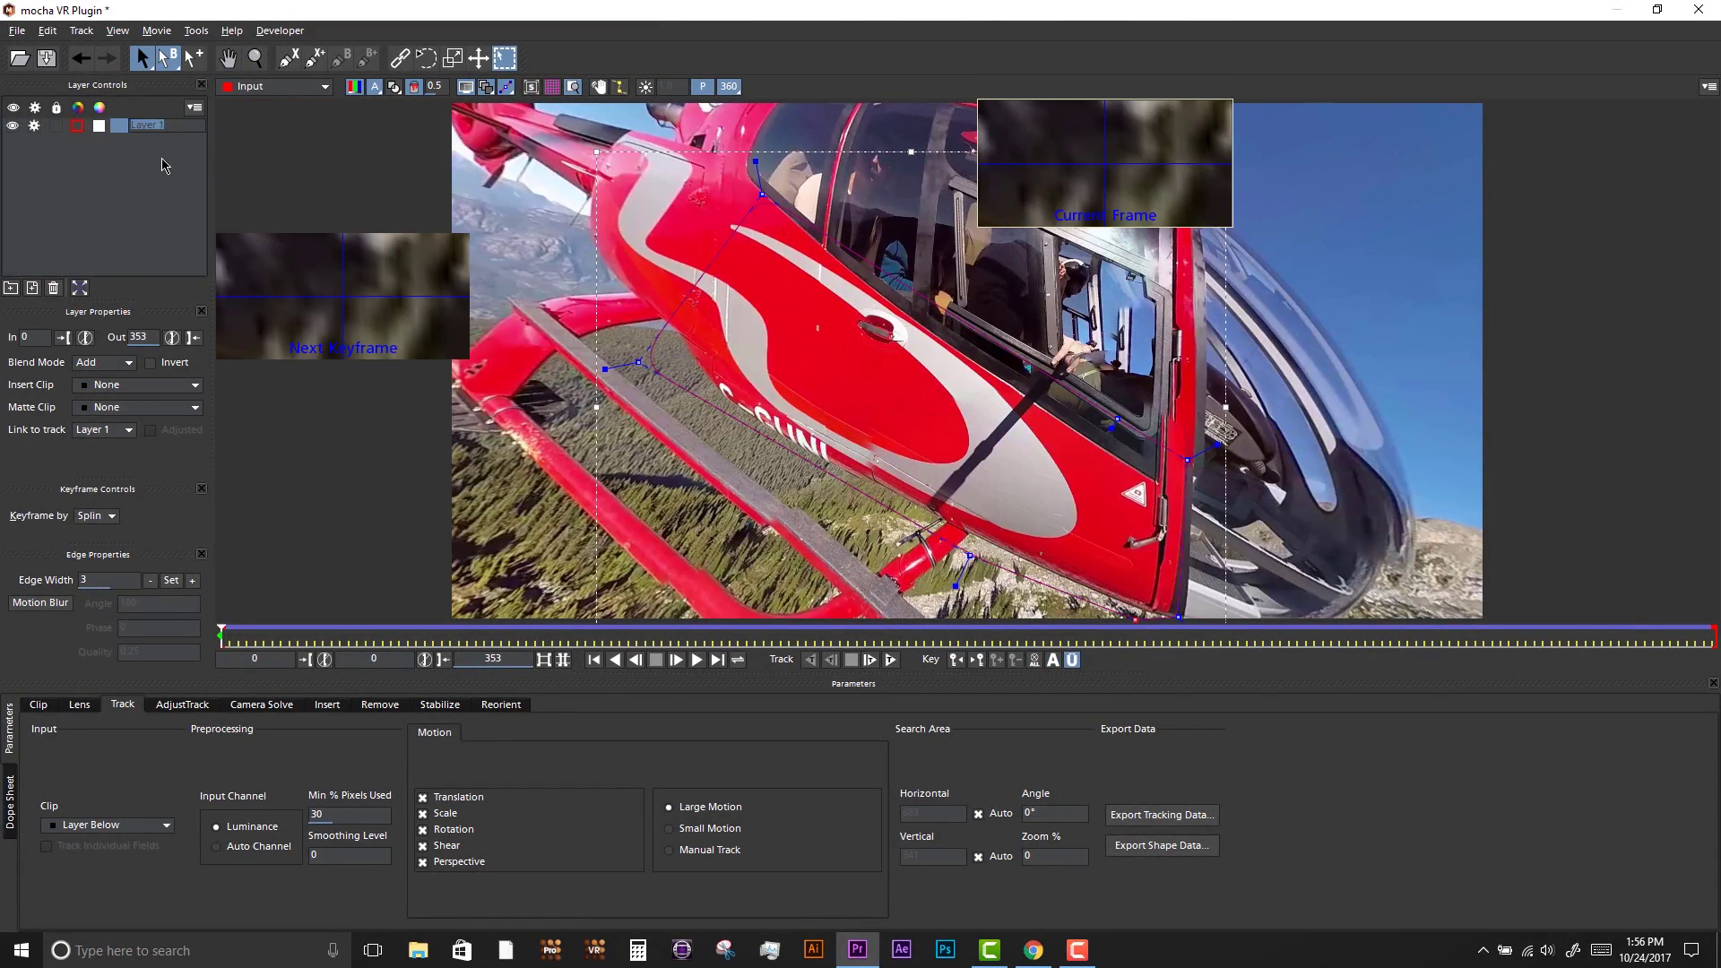
pyautogui.moveTo(762, 194); pyautogui.dragTo(766, 181)
pyautogui.moveTo(1118, 419); pyautogui.dragTo(1124, 361)
# - Draw a second X-spline layer around the dark pole crossing the helicopter door
pyautogui.click(328, 706)
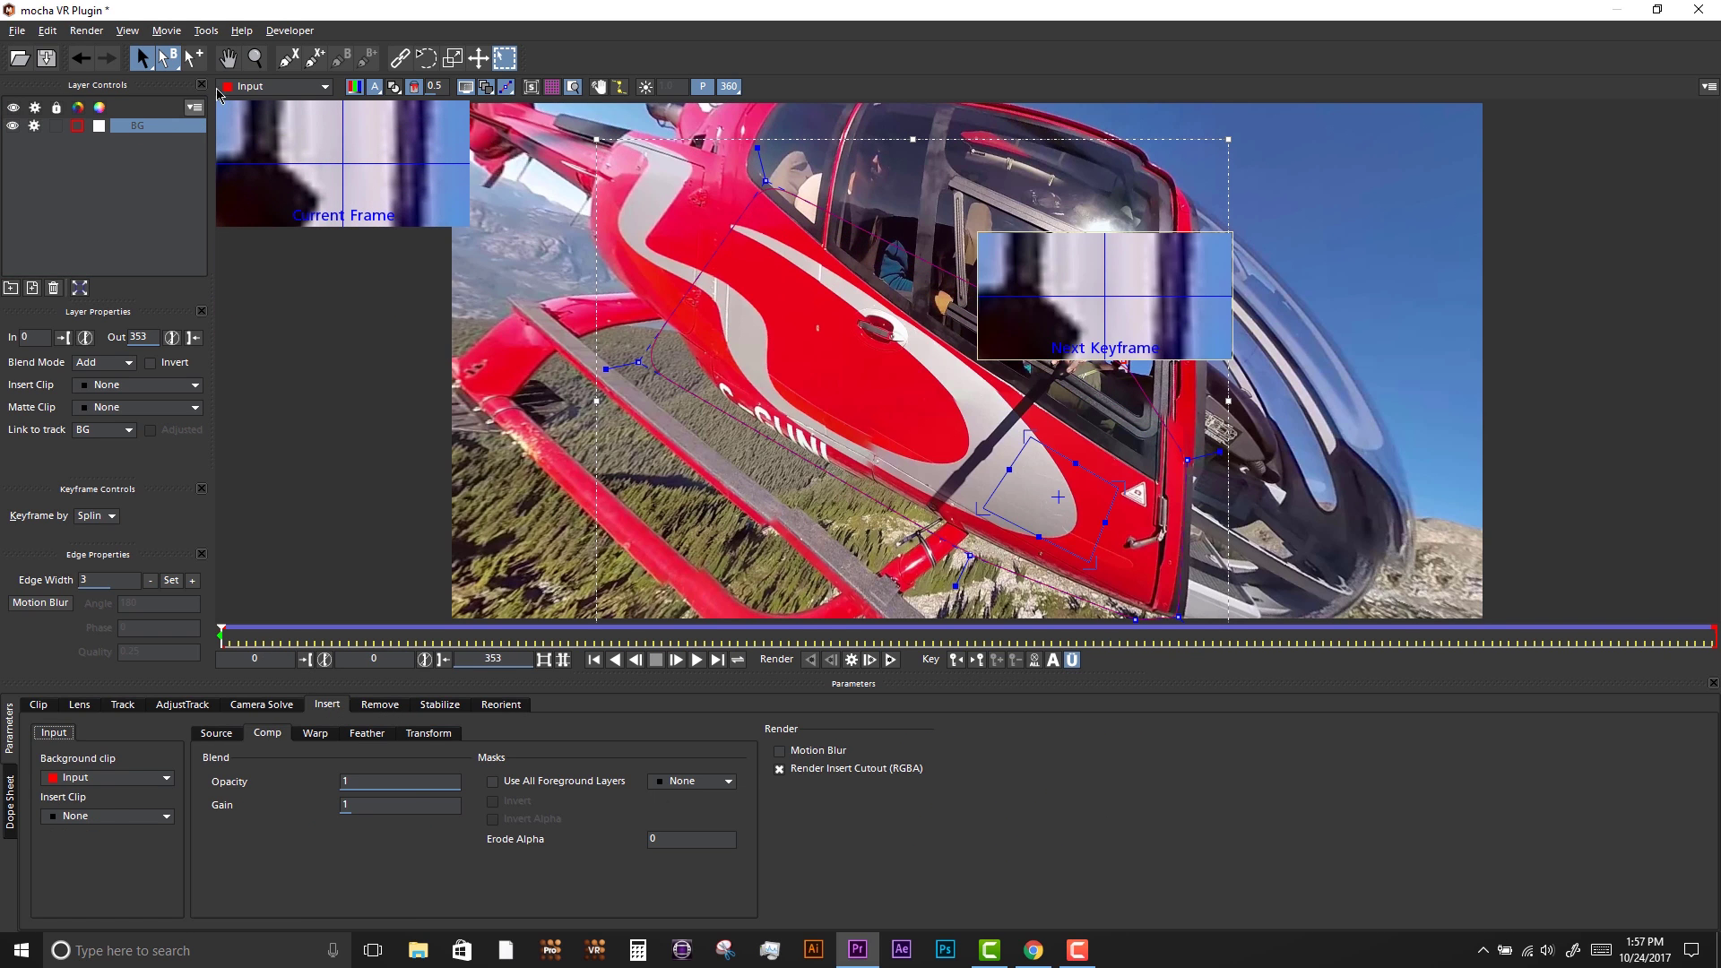
pyautogui.click(122, 704)
pyautogui.click(308, 66)
pyautogui.click(288, 63)
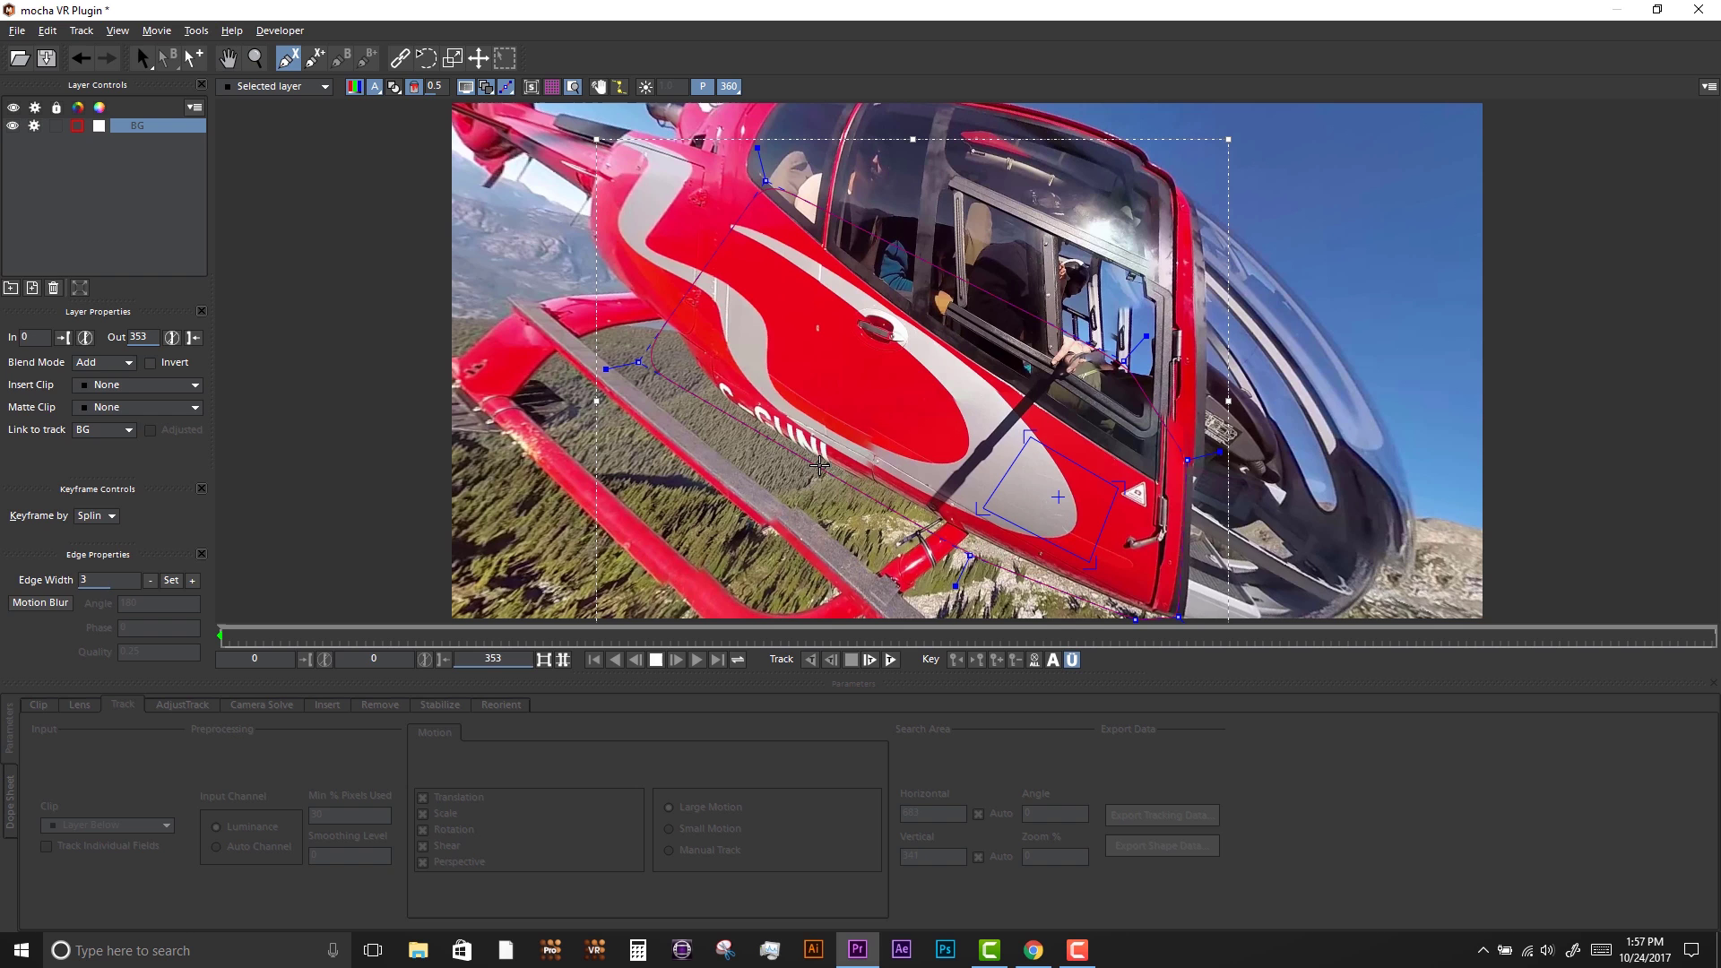
pyautogui.rightClick(1097, 358)
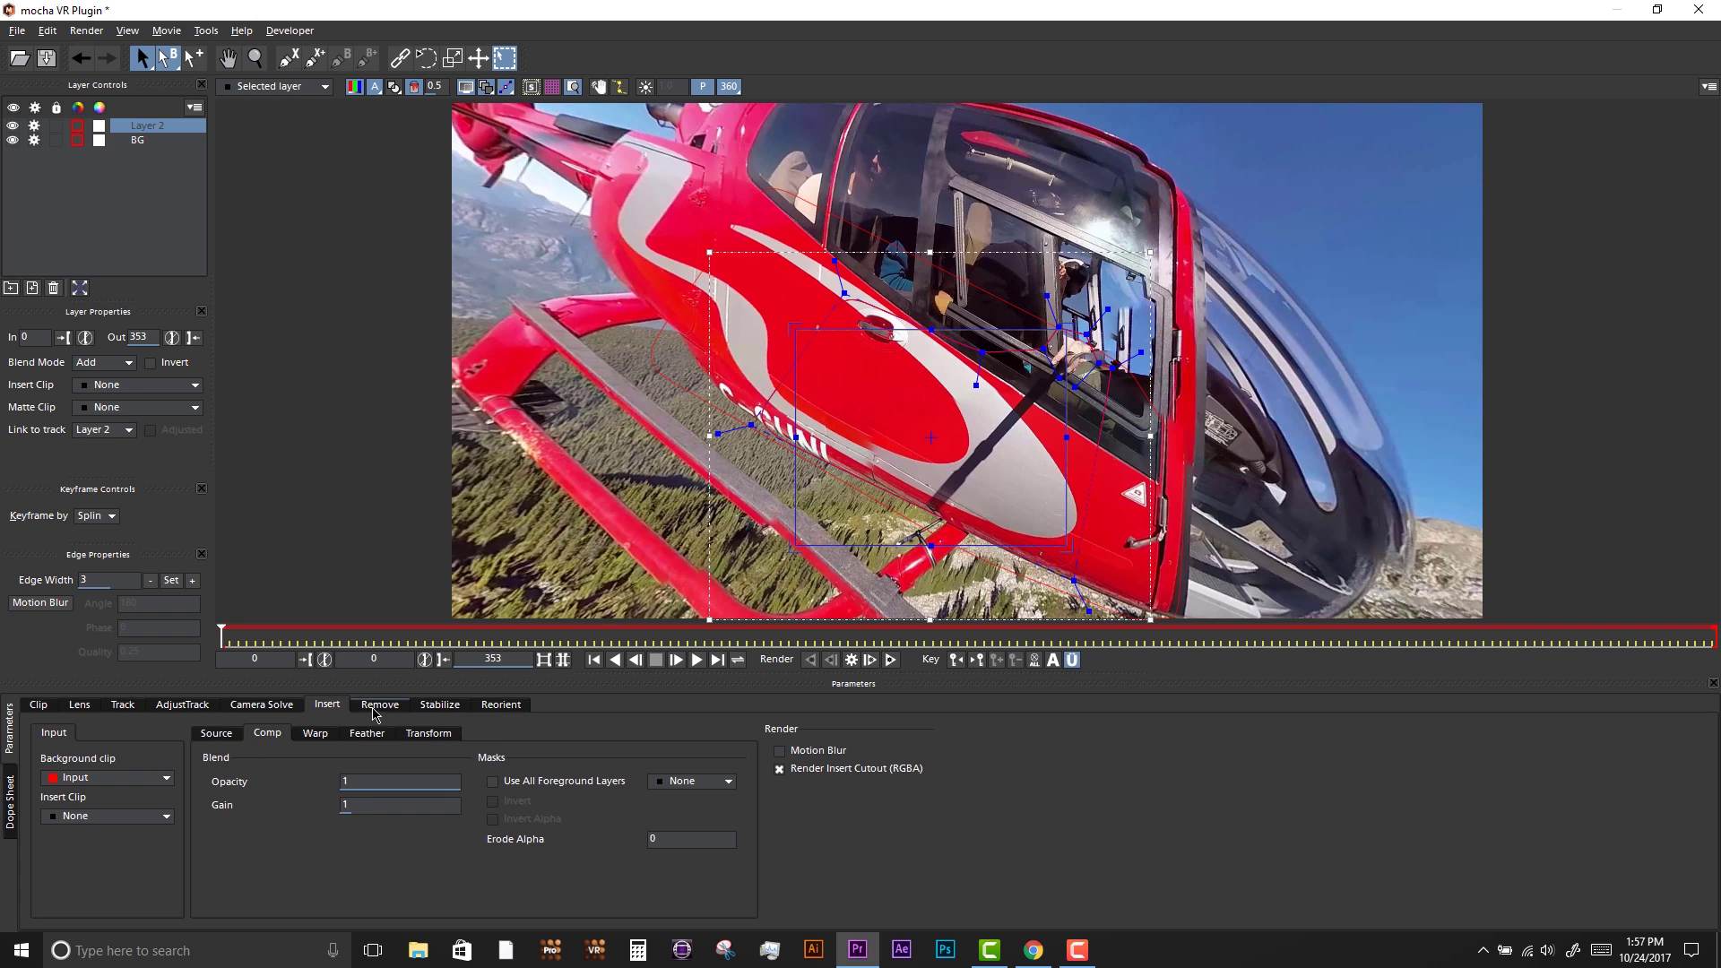
# - Create a clean plate in the Remove module, stored in Remove_test_CleanPlates, and open that TIFF in Photoshop
pyautogui.click(377, 705)
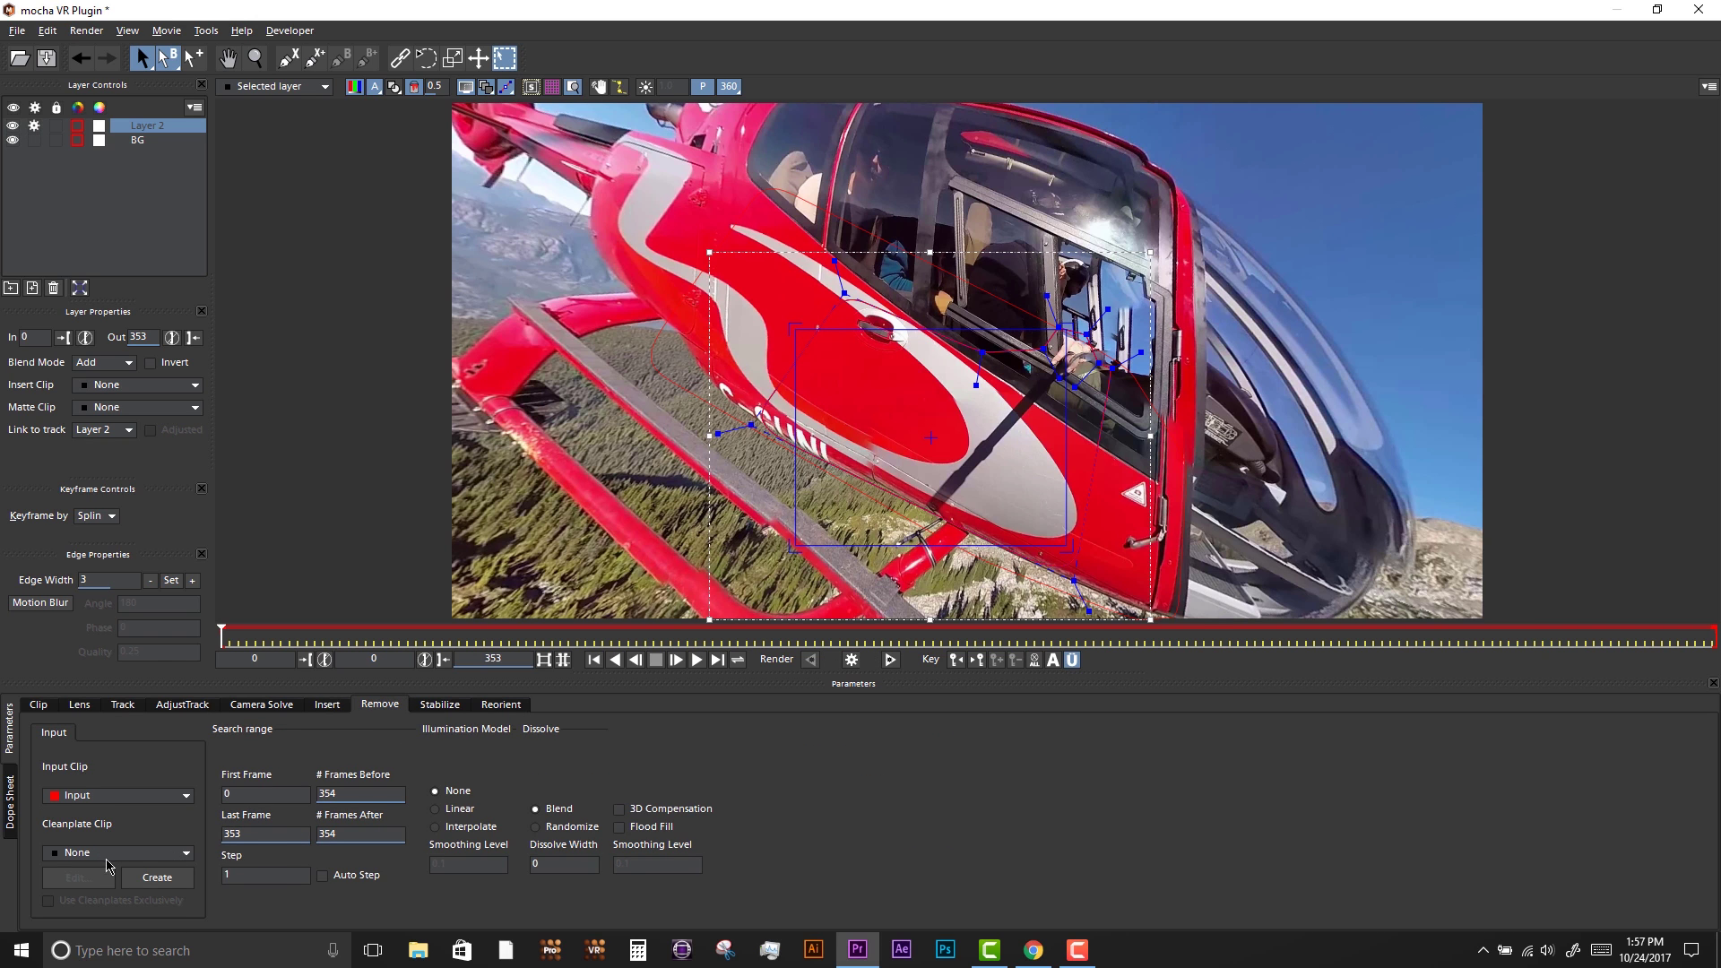
pyautogui.click(157, 877)
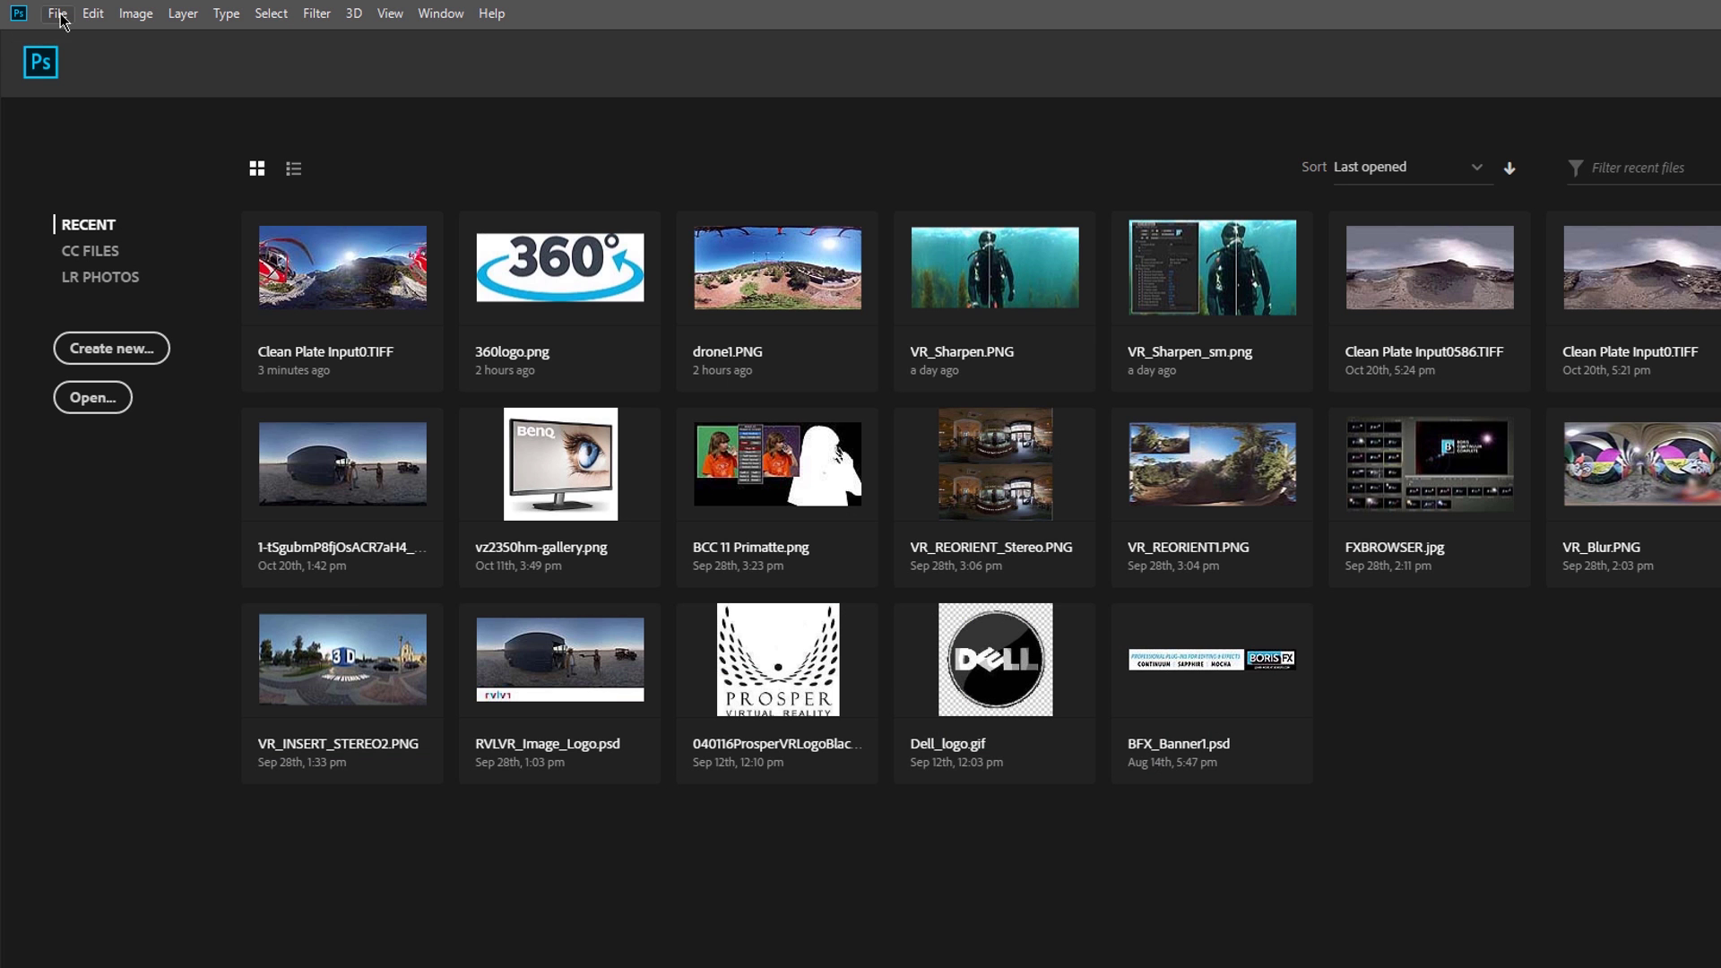
pyautogui.click(58, 13)
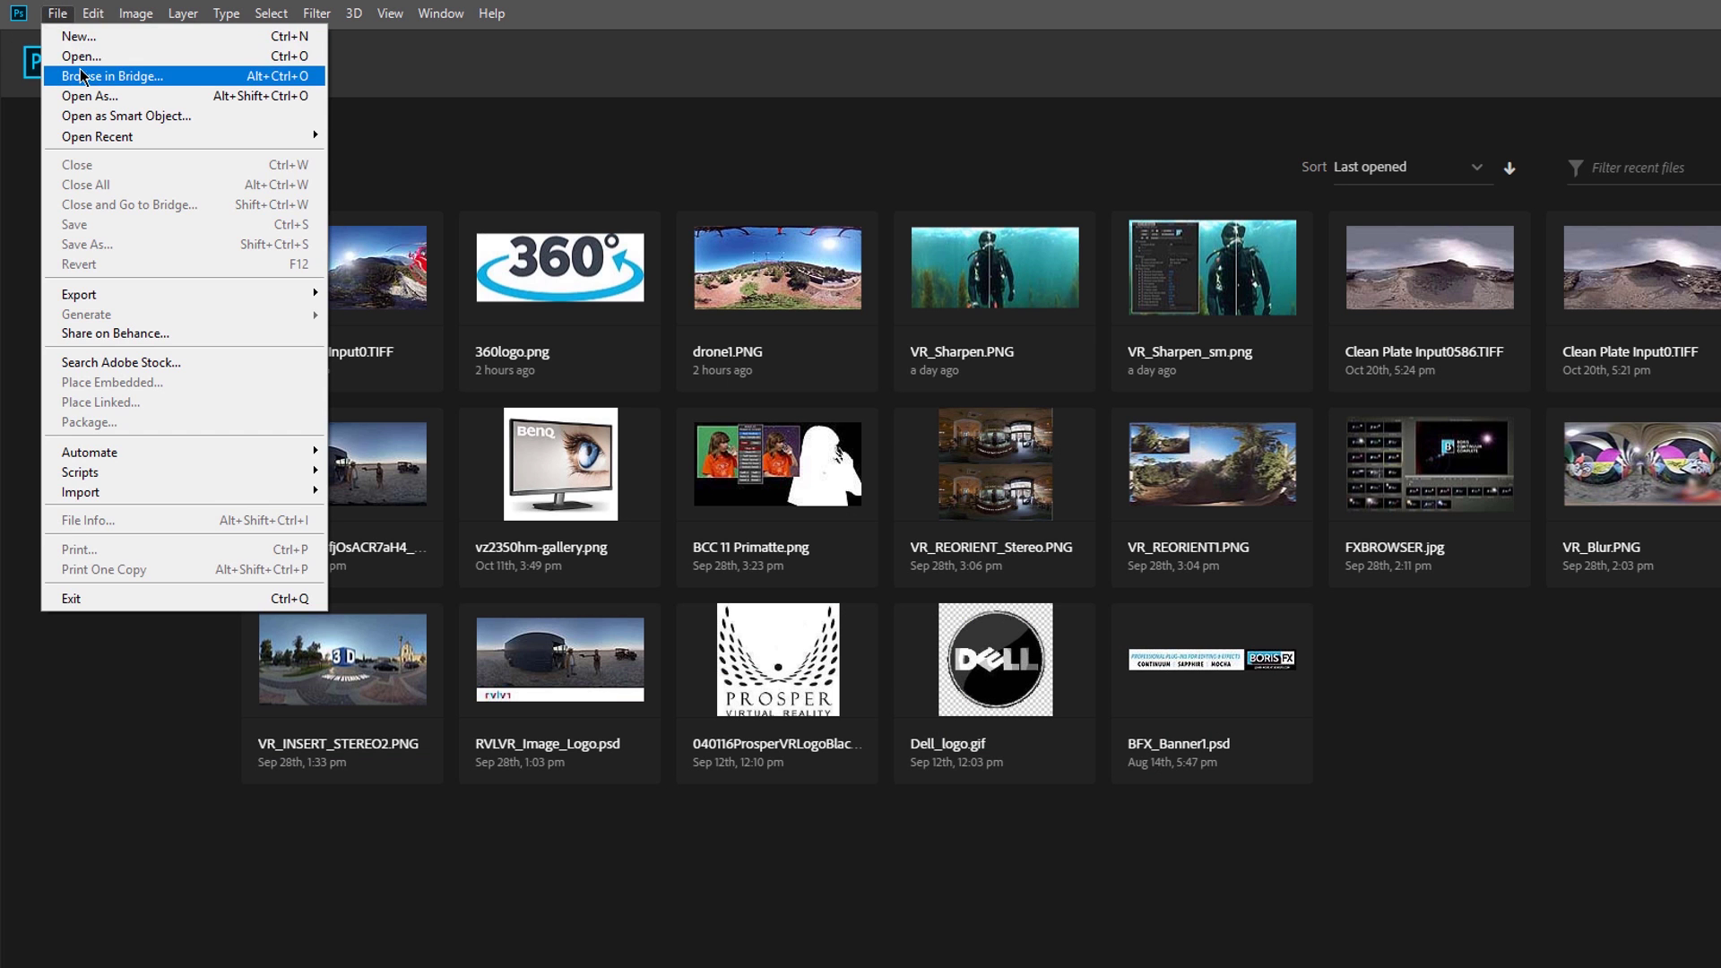
pyautogui.click(81, 52)
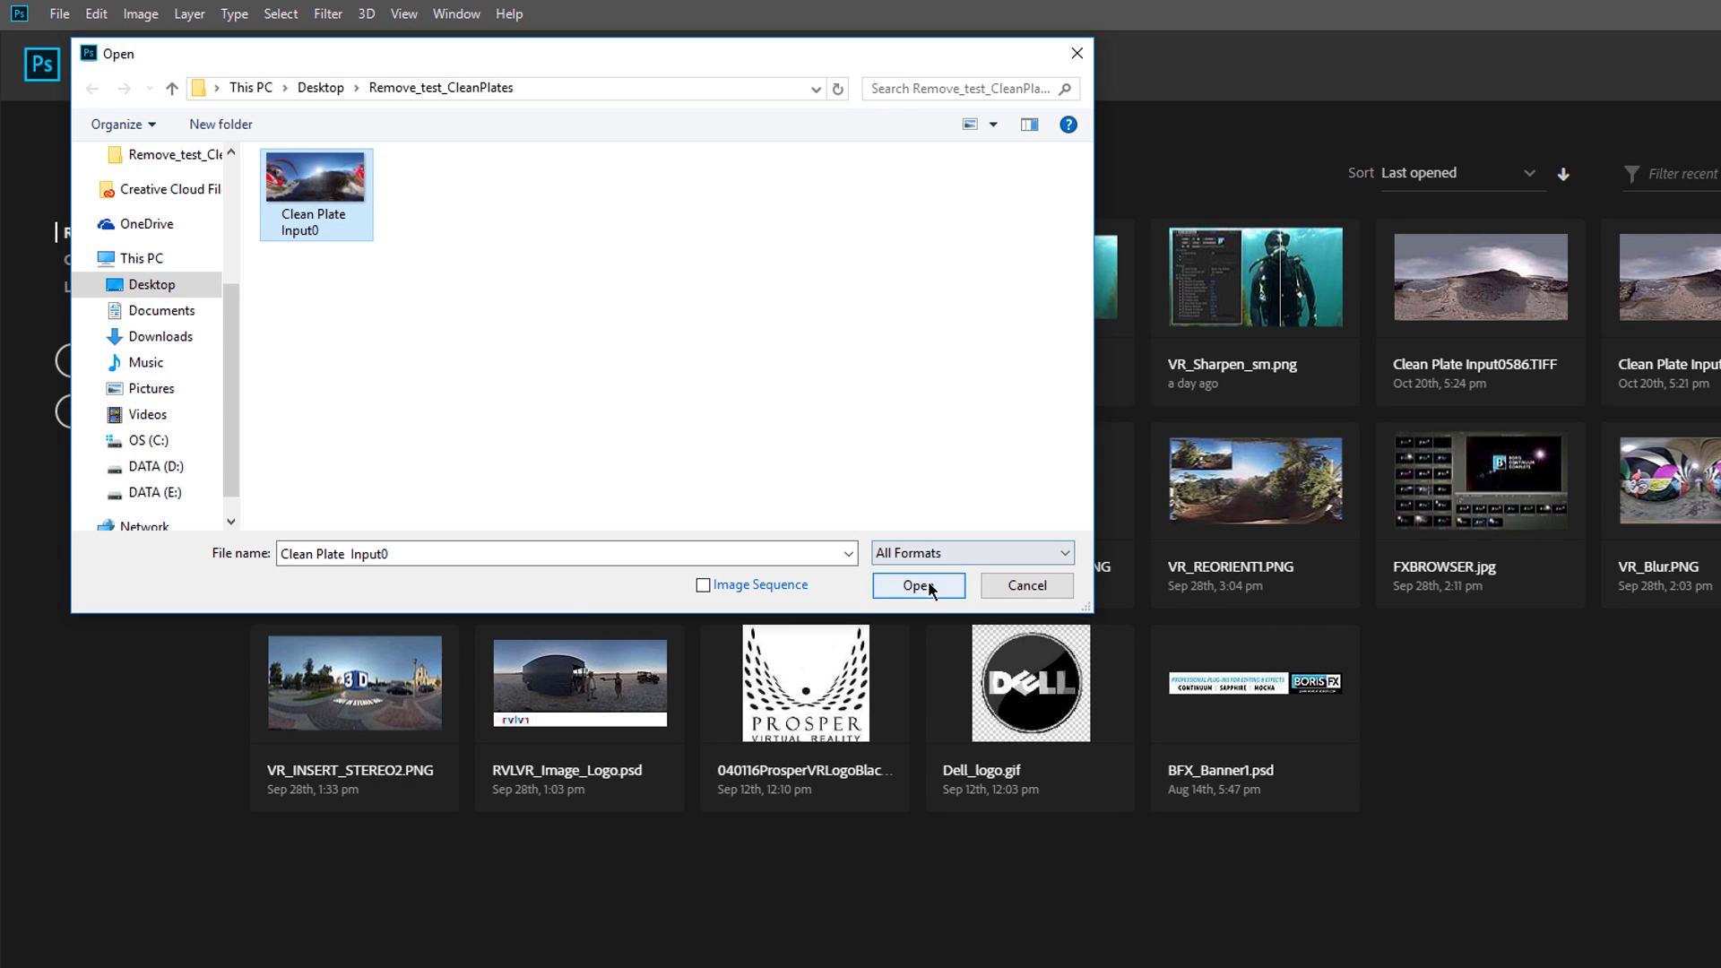
pyautogui.click(918, 586)
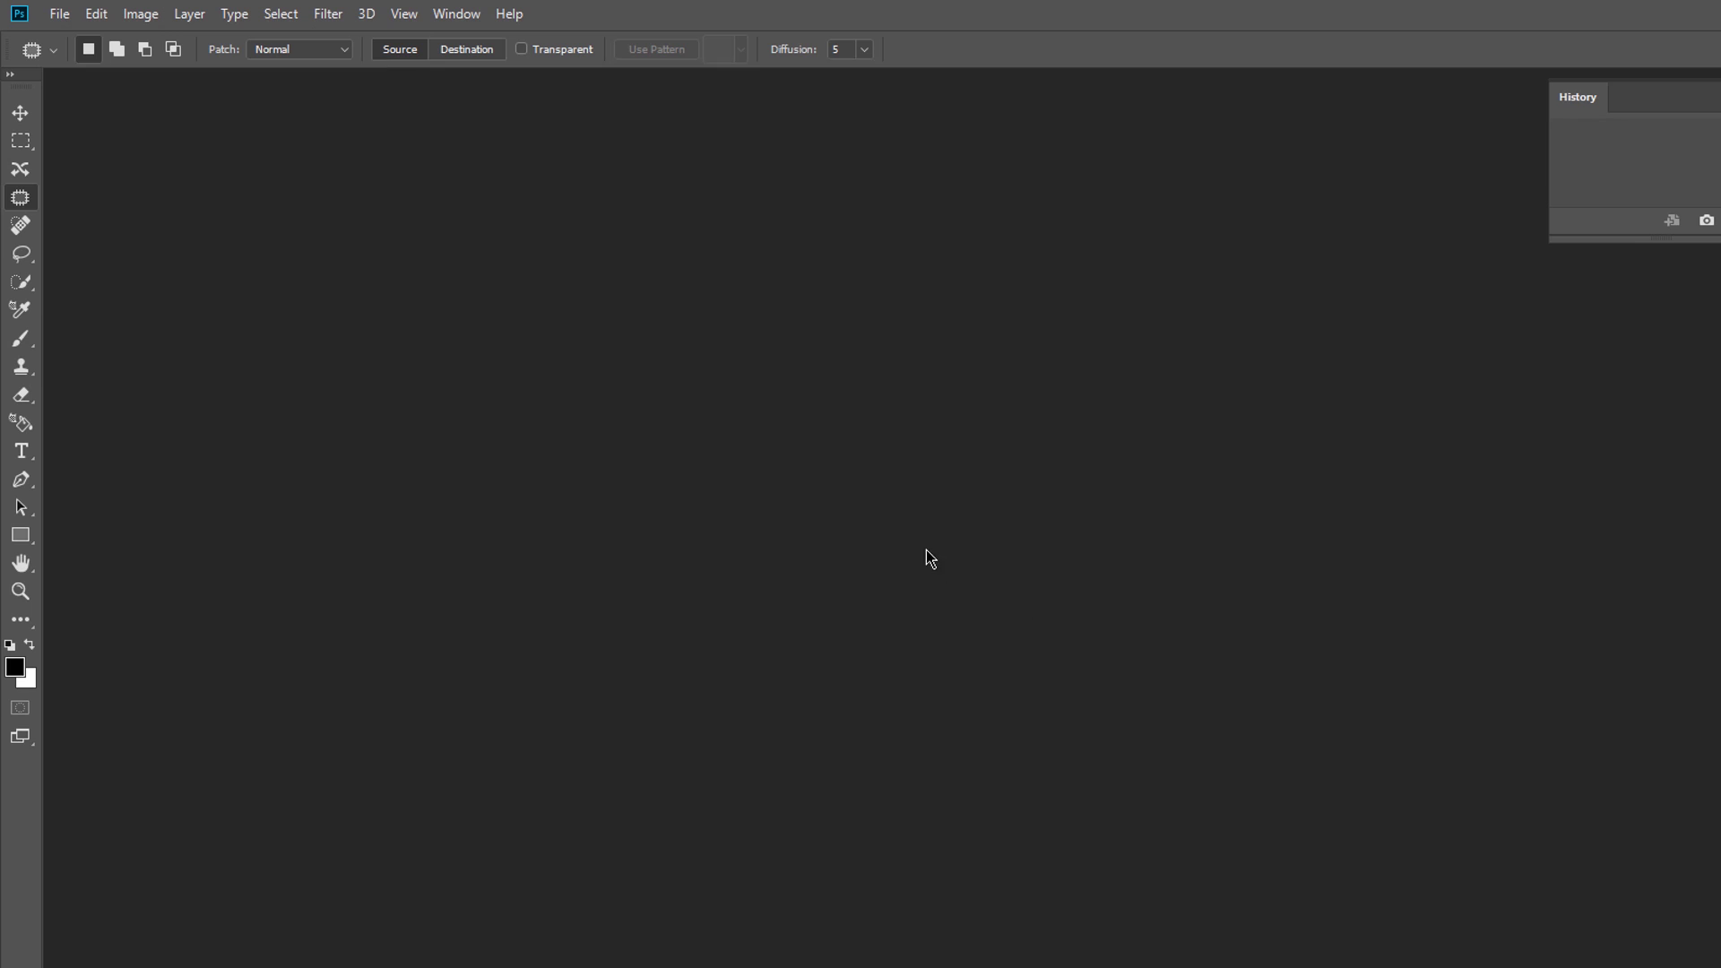
# - Convert the clean plate into a spherical panorama layer and rotate the view to the helicopter's door
pyautogui.click(367, 15)
pyautogui.moveTo(451, 99)
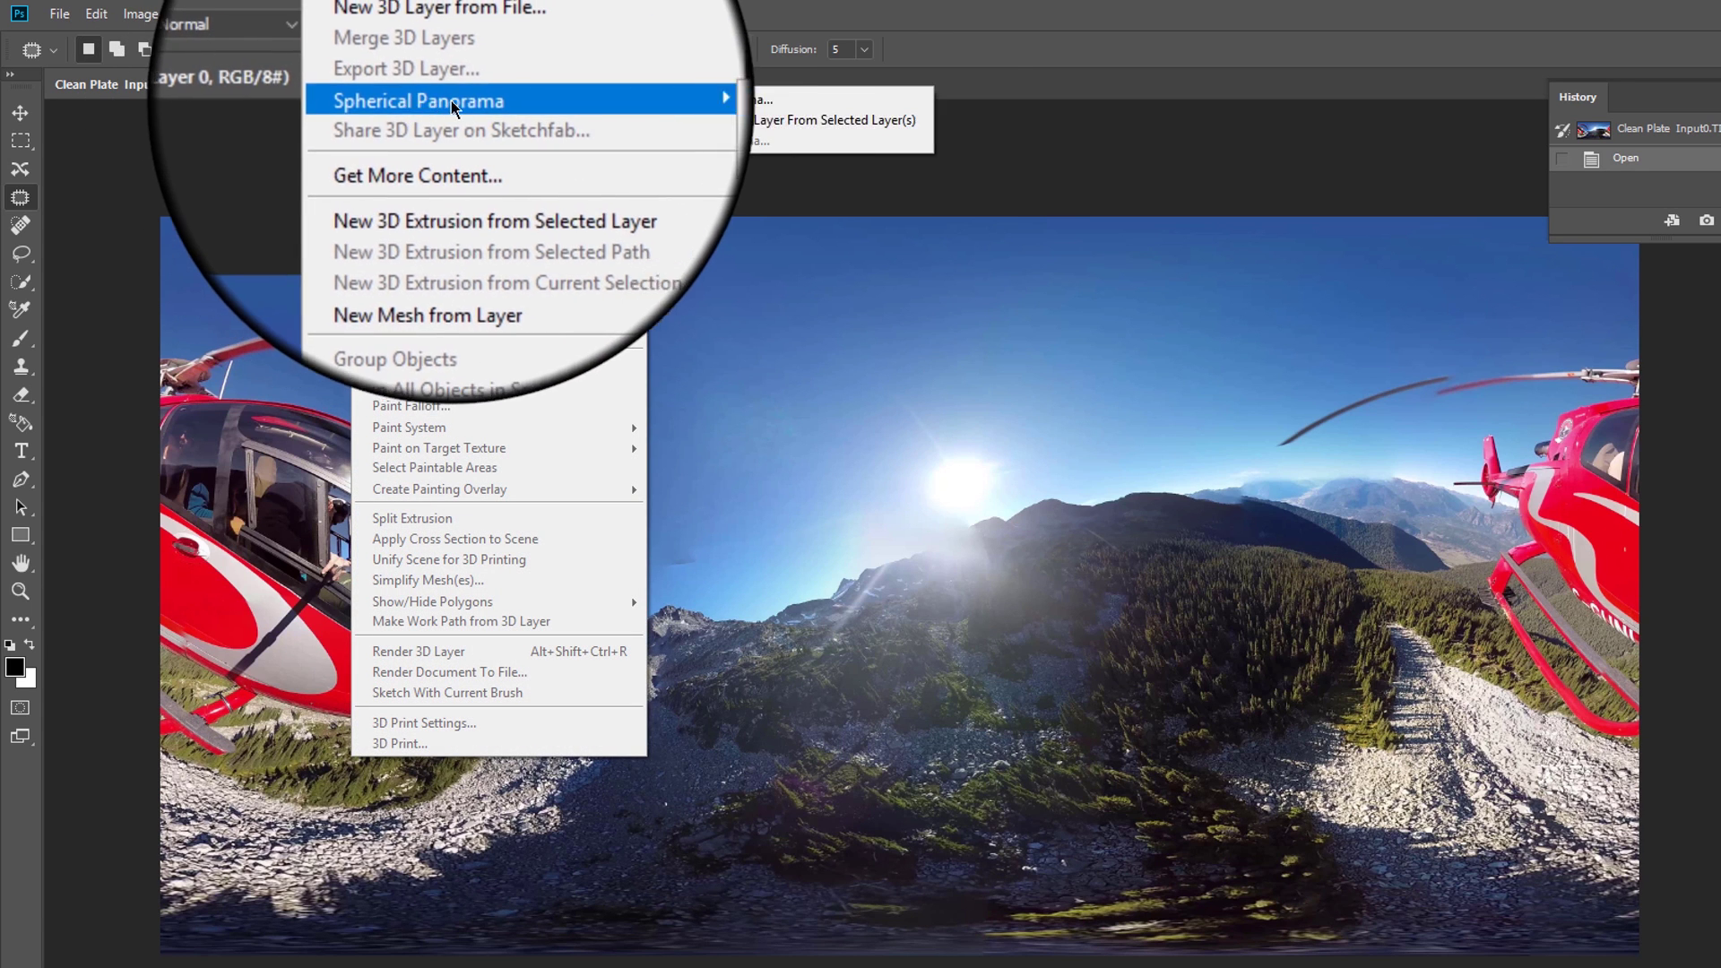
pyautogui.click(833, 119)
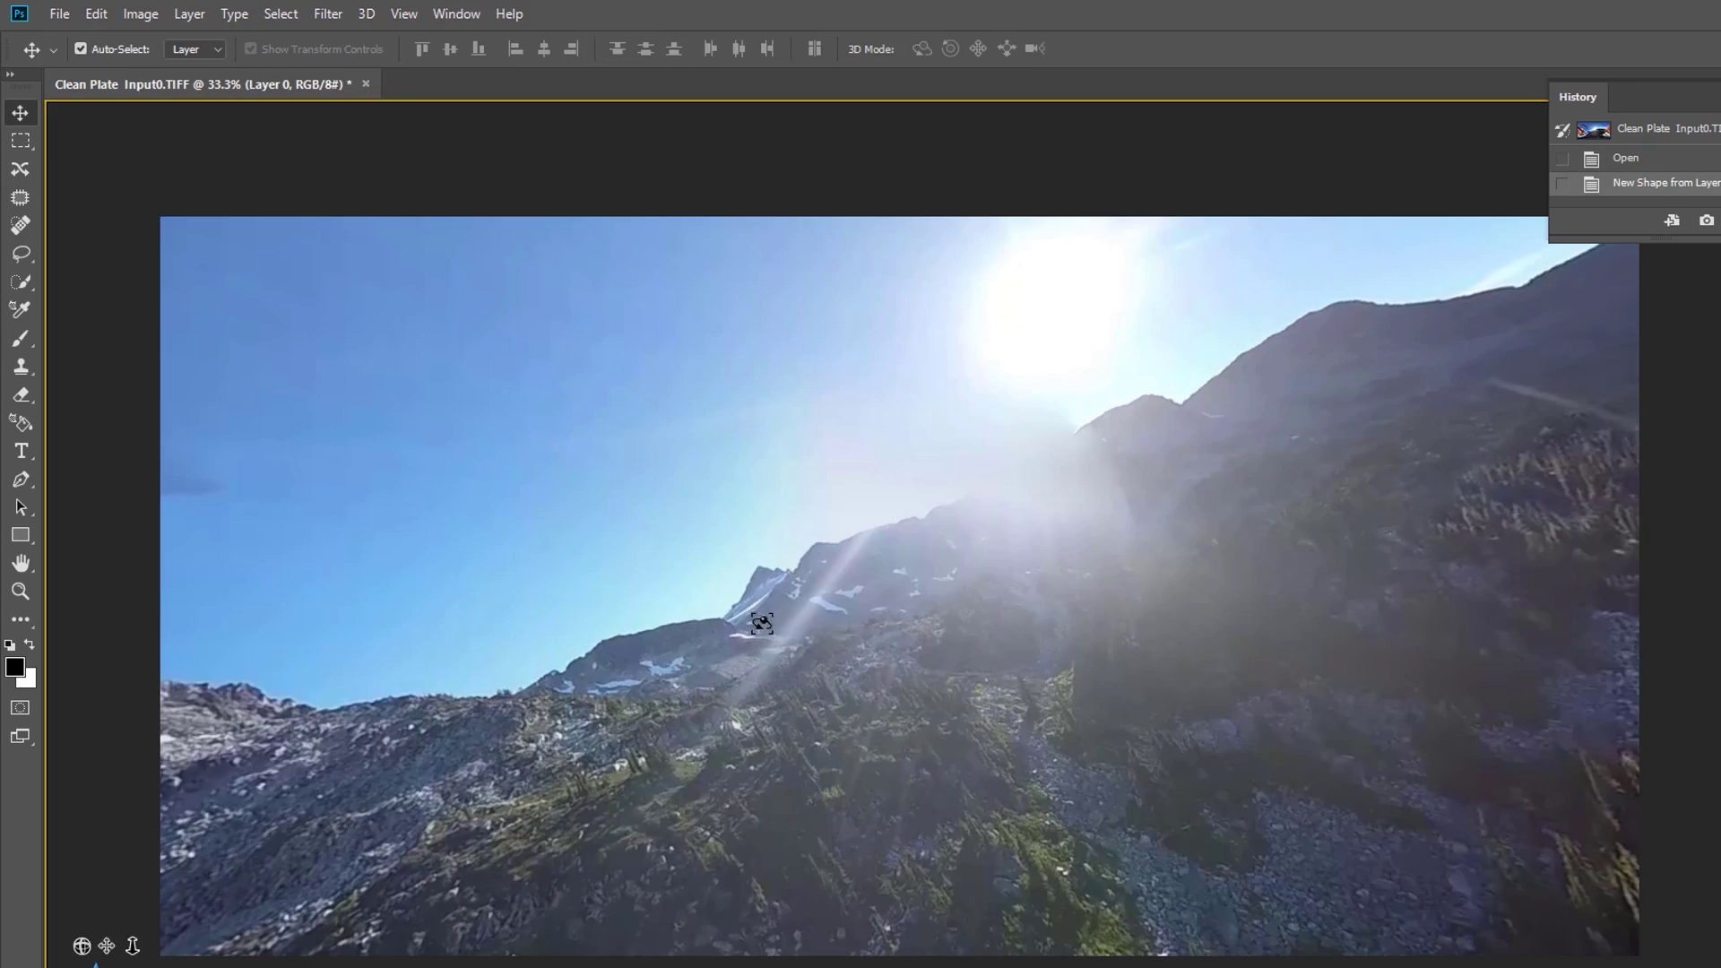
pyautogui.moveTo(762, 623); pyautogui.dragTo(1389, 651)
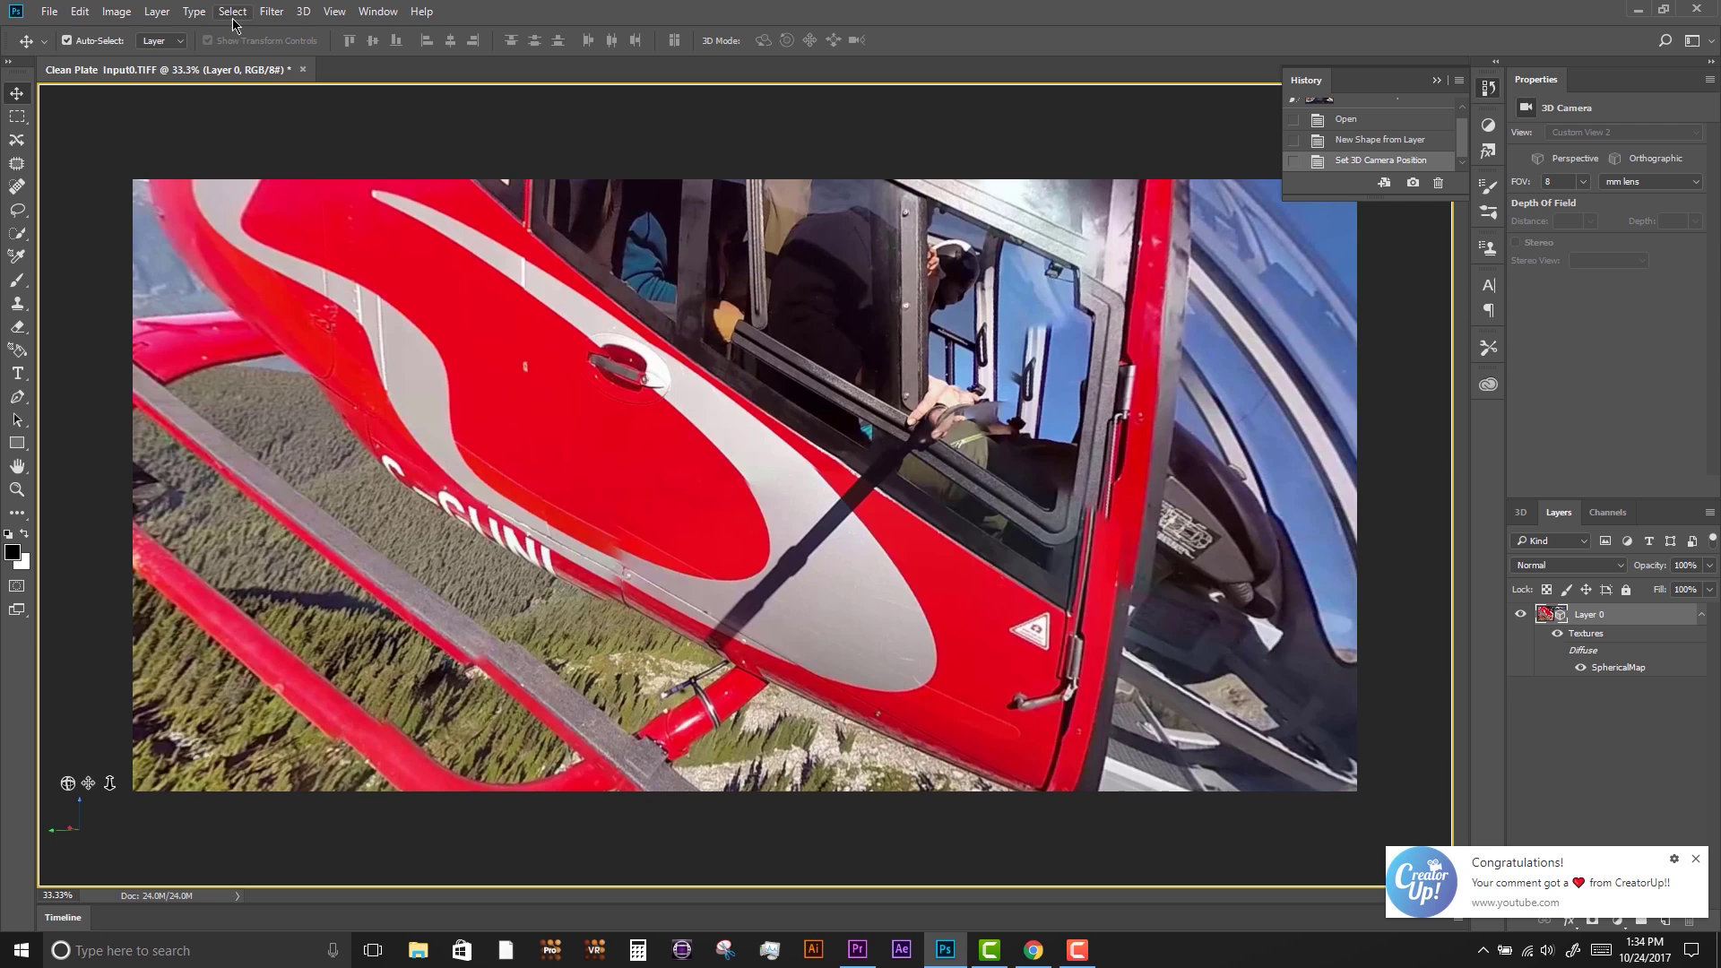
# - Copy the whole canvas of the panorama view and add a new layer for the pasted copy
pyautogui.click(80, 11)
pyautogui.click(100, 133)
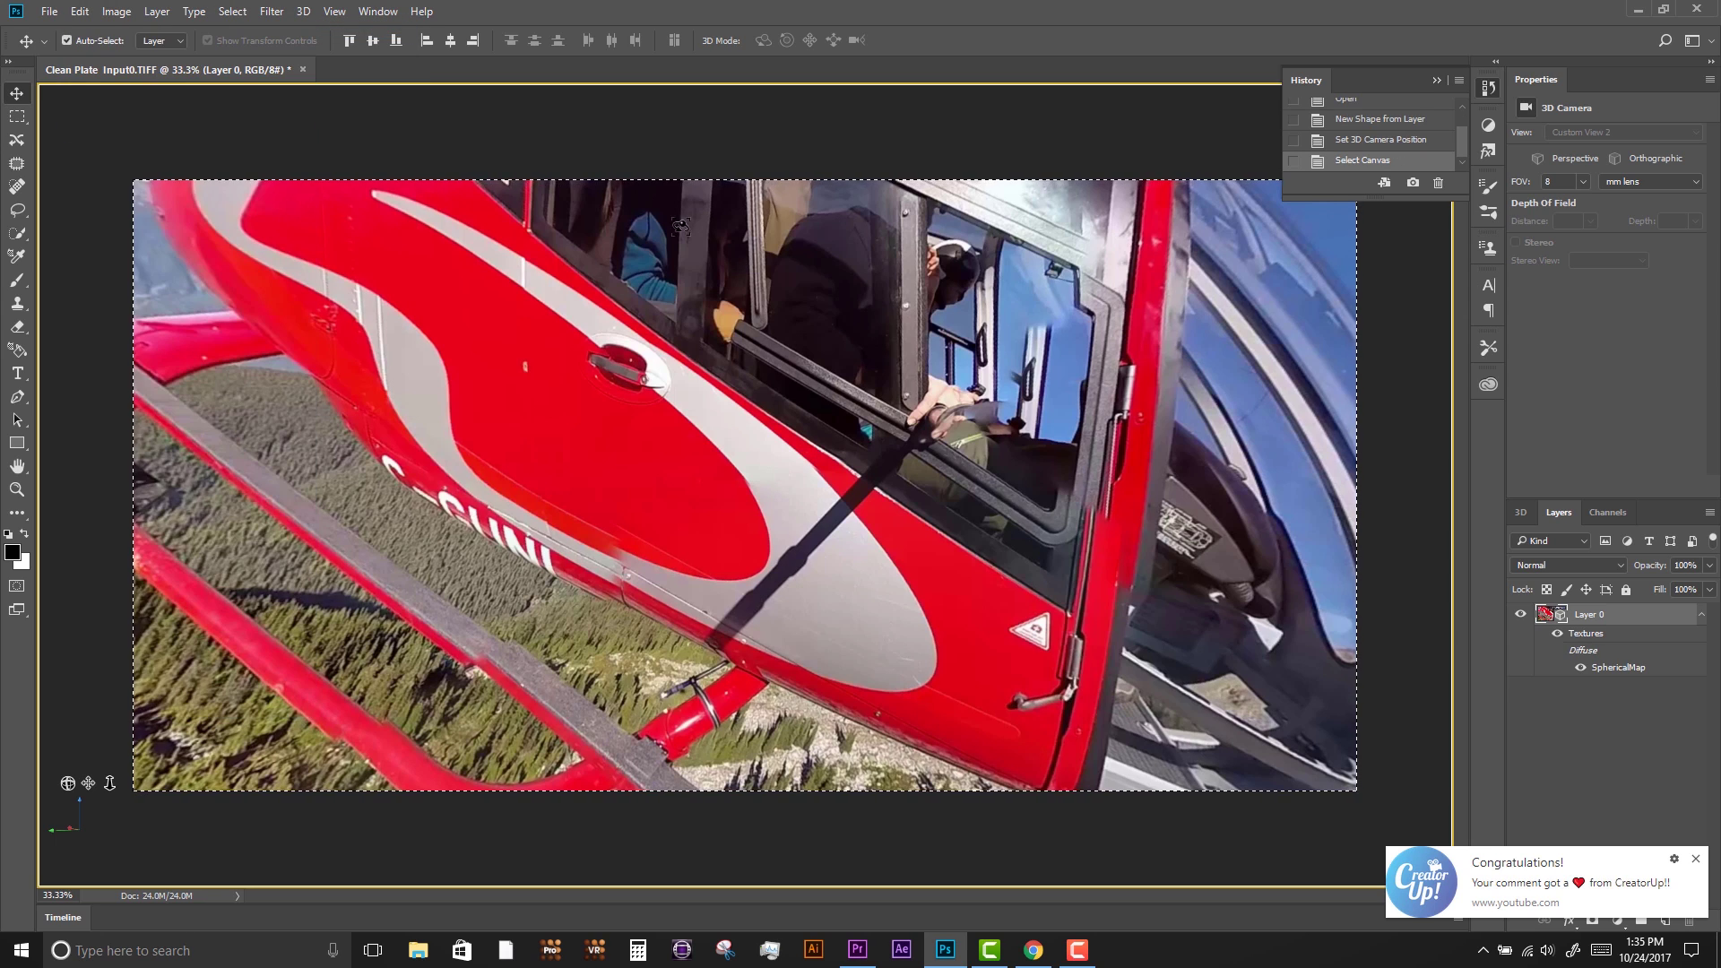
pyautogui.click(1710, 513)
pyautogui.click(1541, 355)
pyautogui.click(1020, 278)
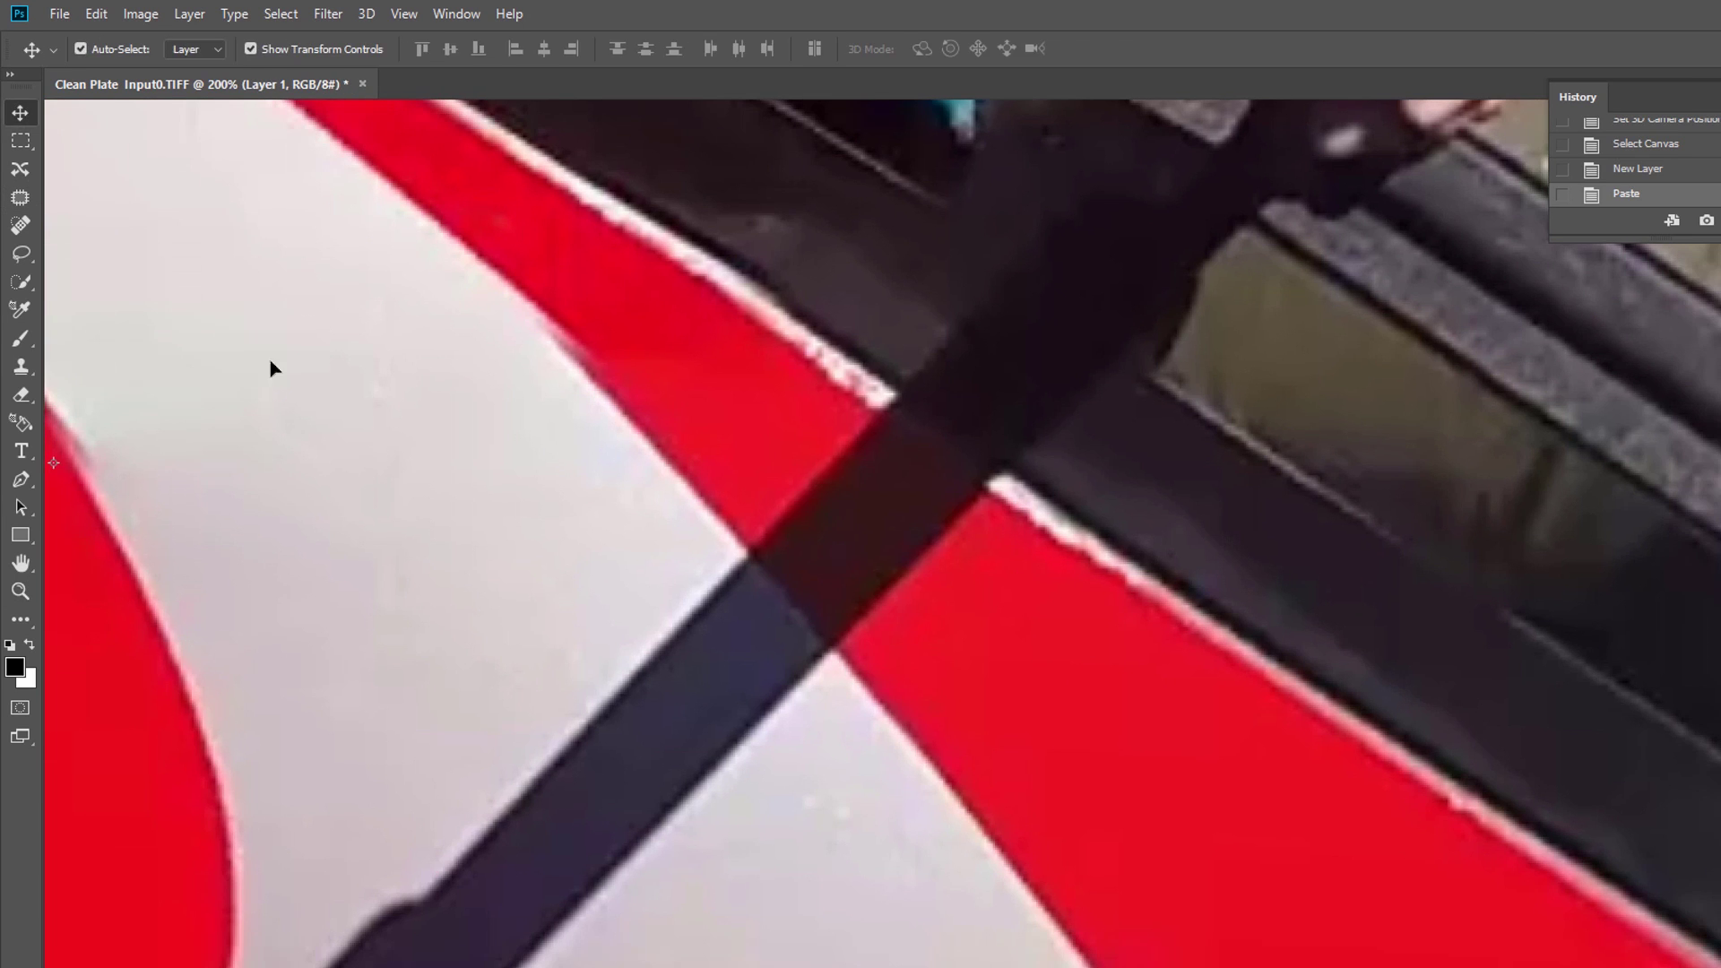
# - Paint out the dark pole on the door and window frame with feathered, transformed patches, and blend their seams
pyautogui.moveTo(807, 618); pyautogui.dragTo(975, 538)
pyautogui.moveTo(896, 385); pyautogui.dragTo(1001, 474)
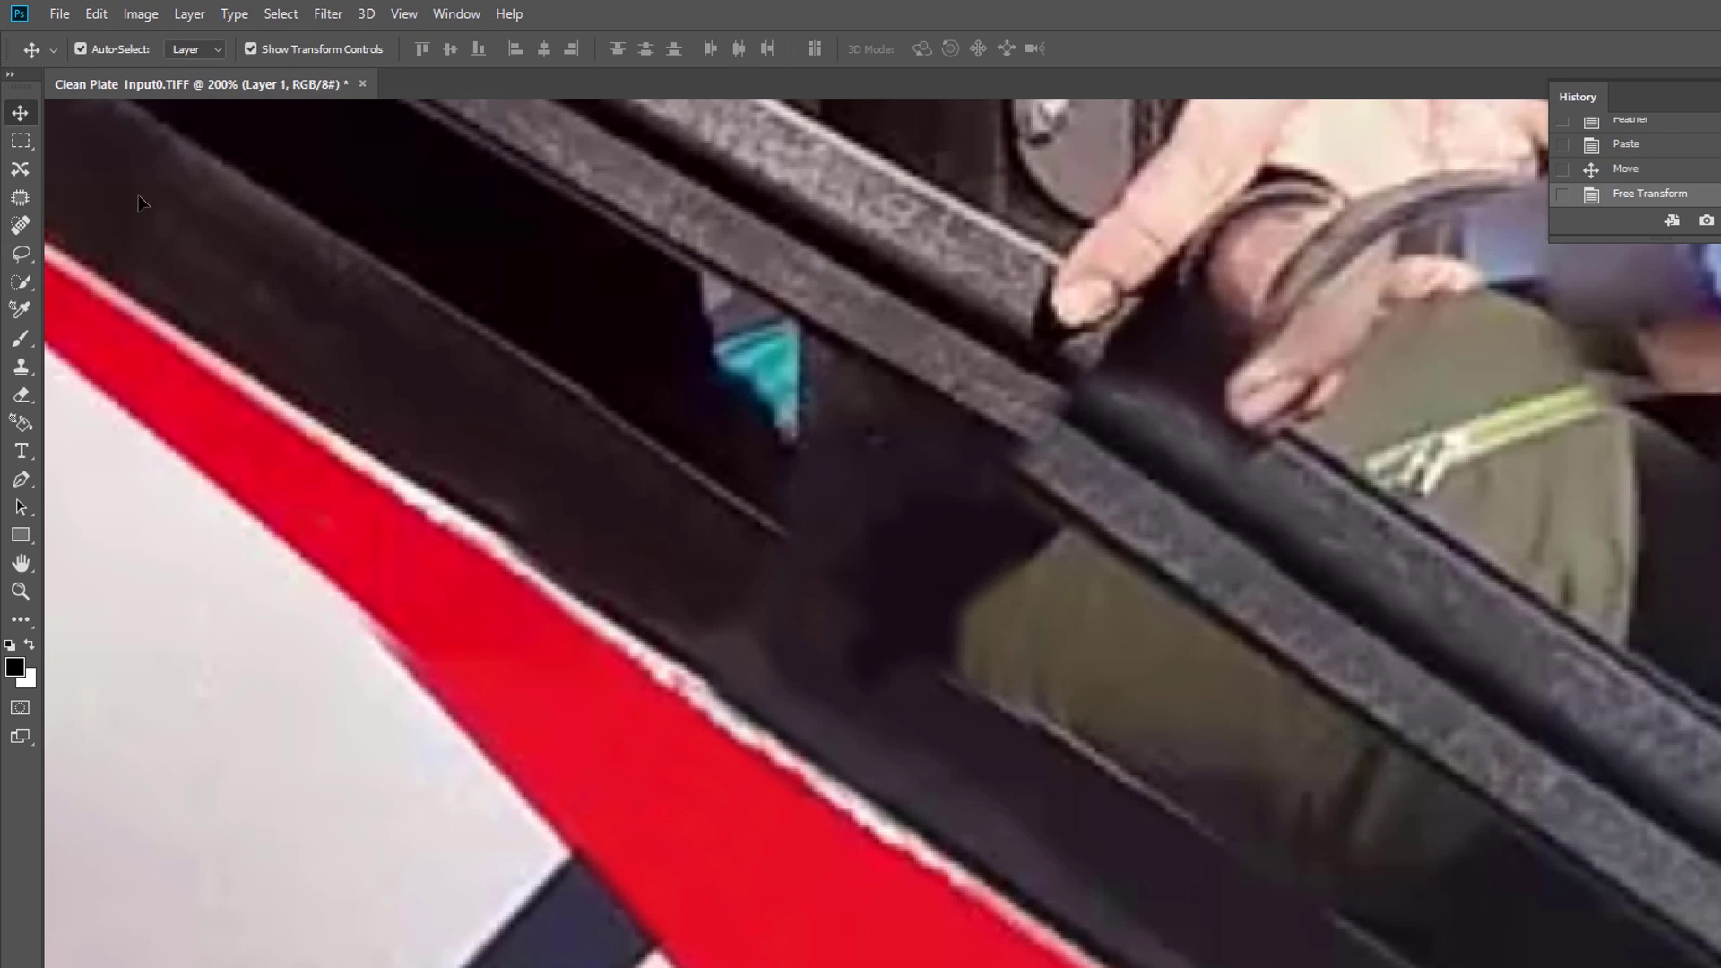
pyautogui.hotkey('ctrl', 't')
pyautogui.moveTo(570, 202); pyautogui.dragTo(485, 156)
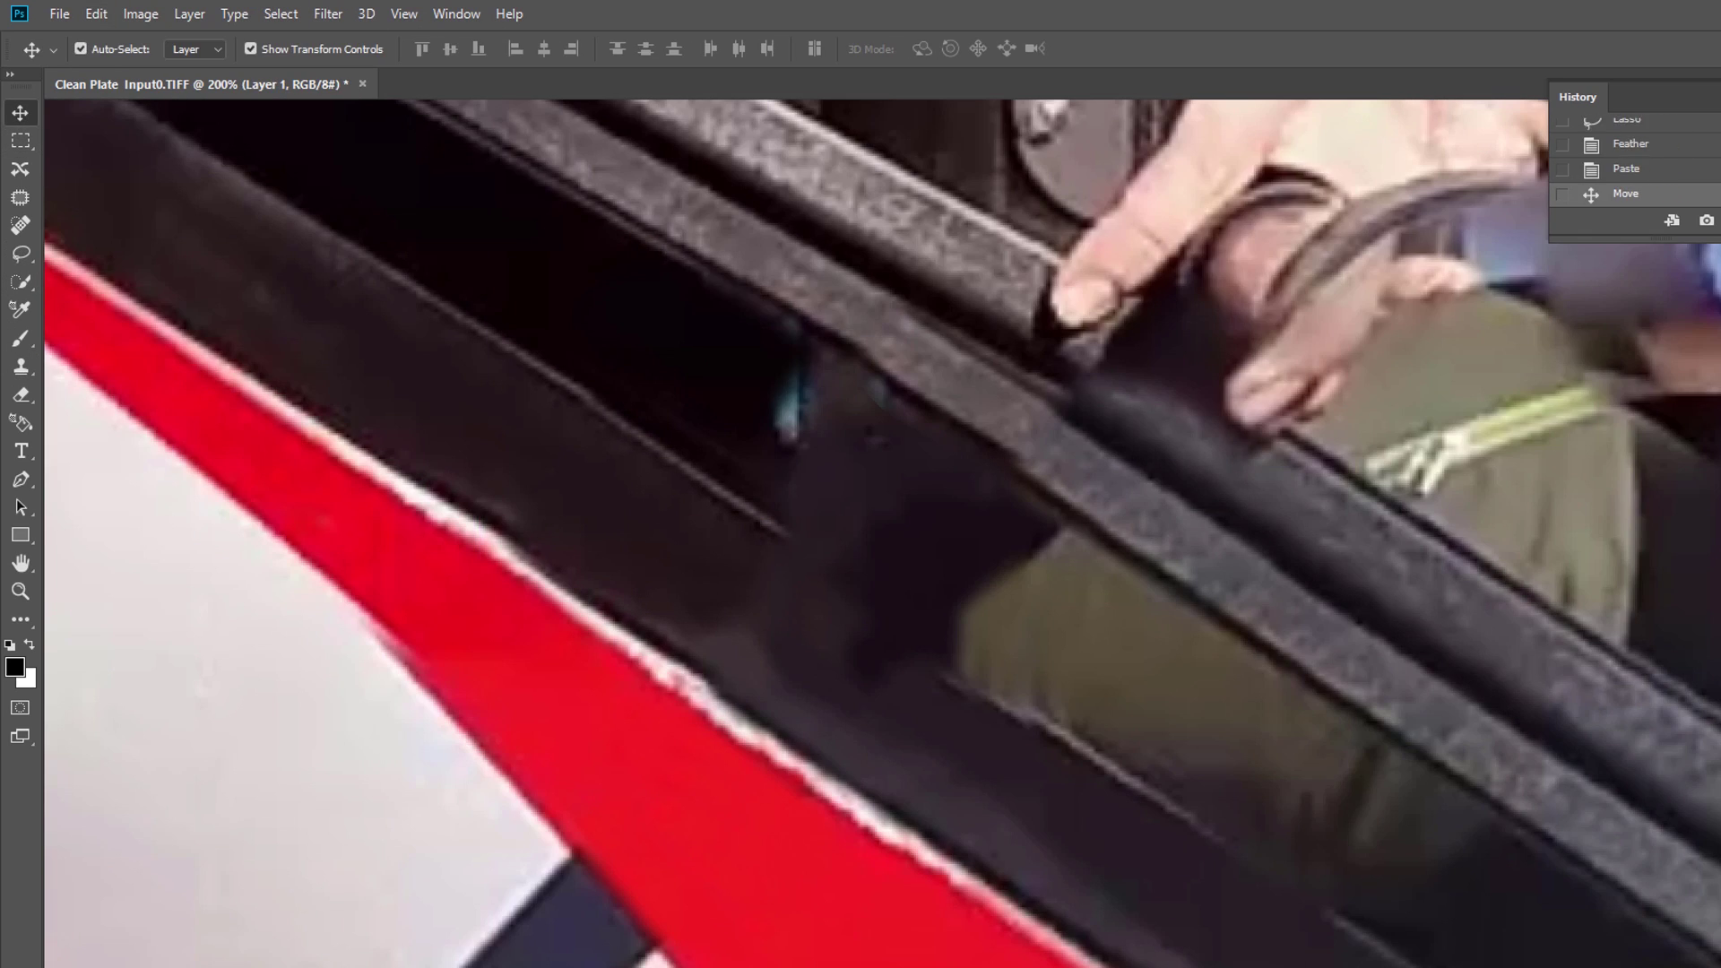
pyautogui.click(25, 227)
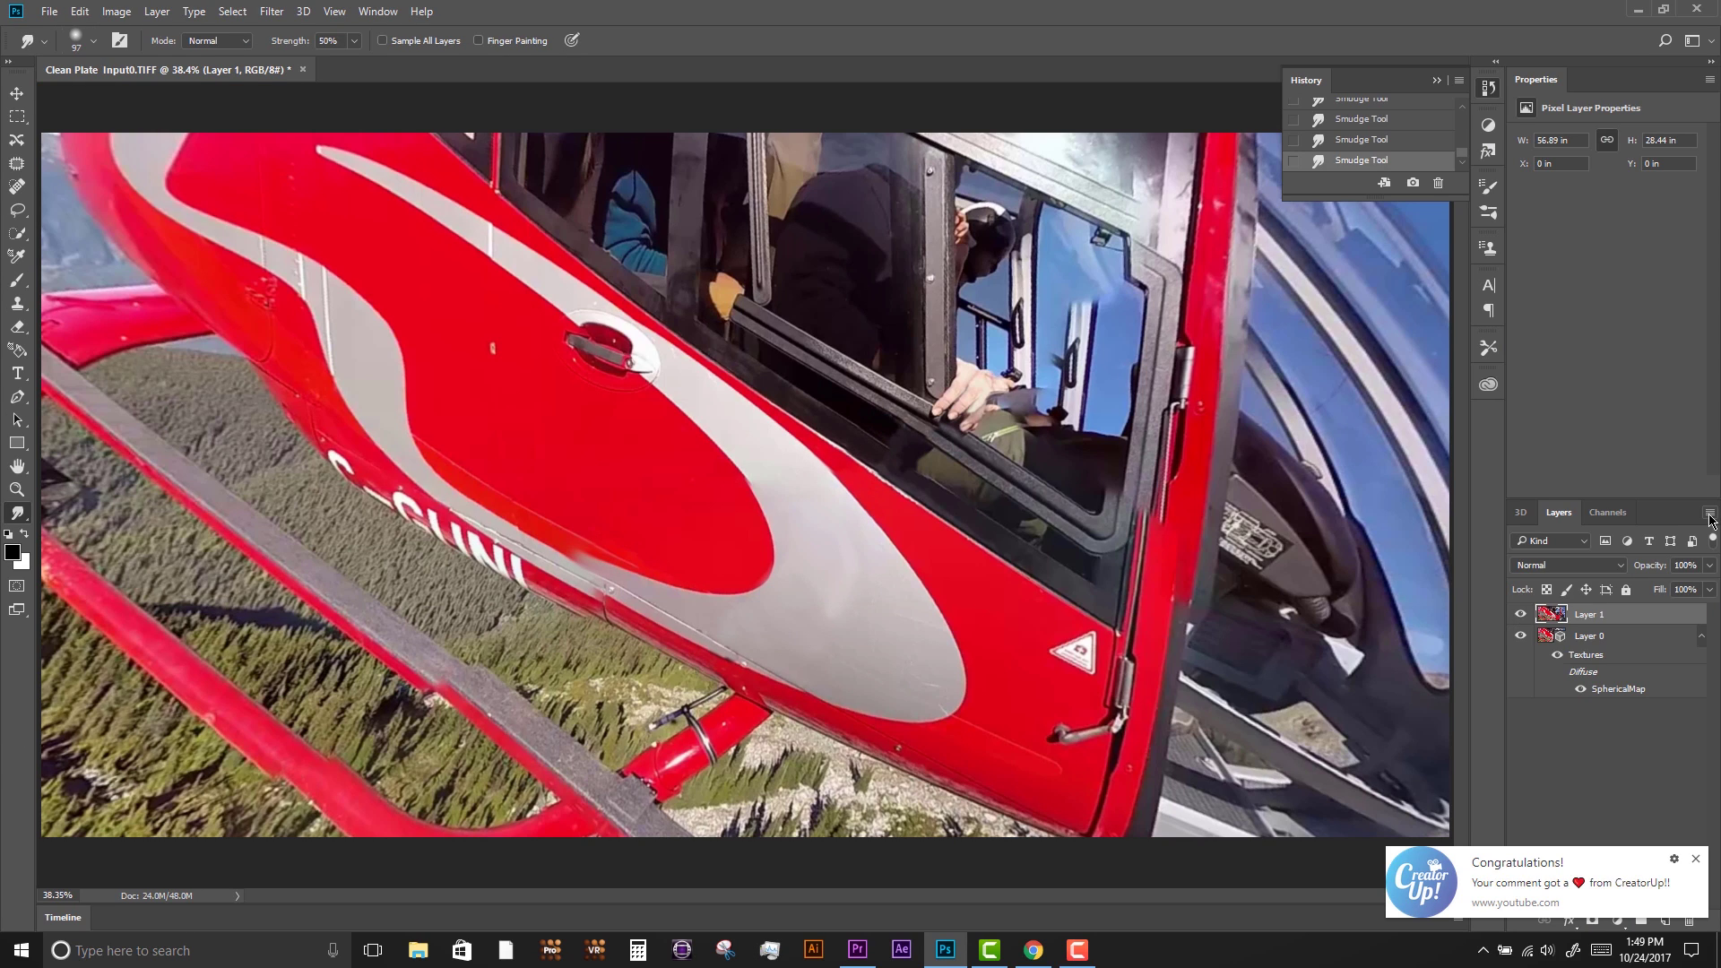
# - Merge the retouched layer down into the spherical panorama and save the finished clean plate
pyautogui.click(1709, 513)
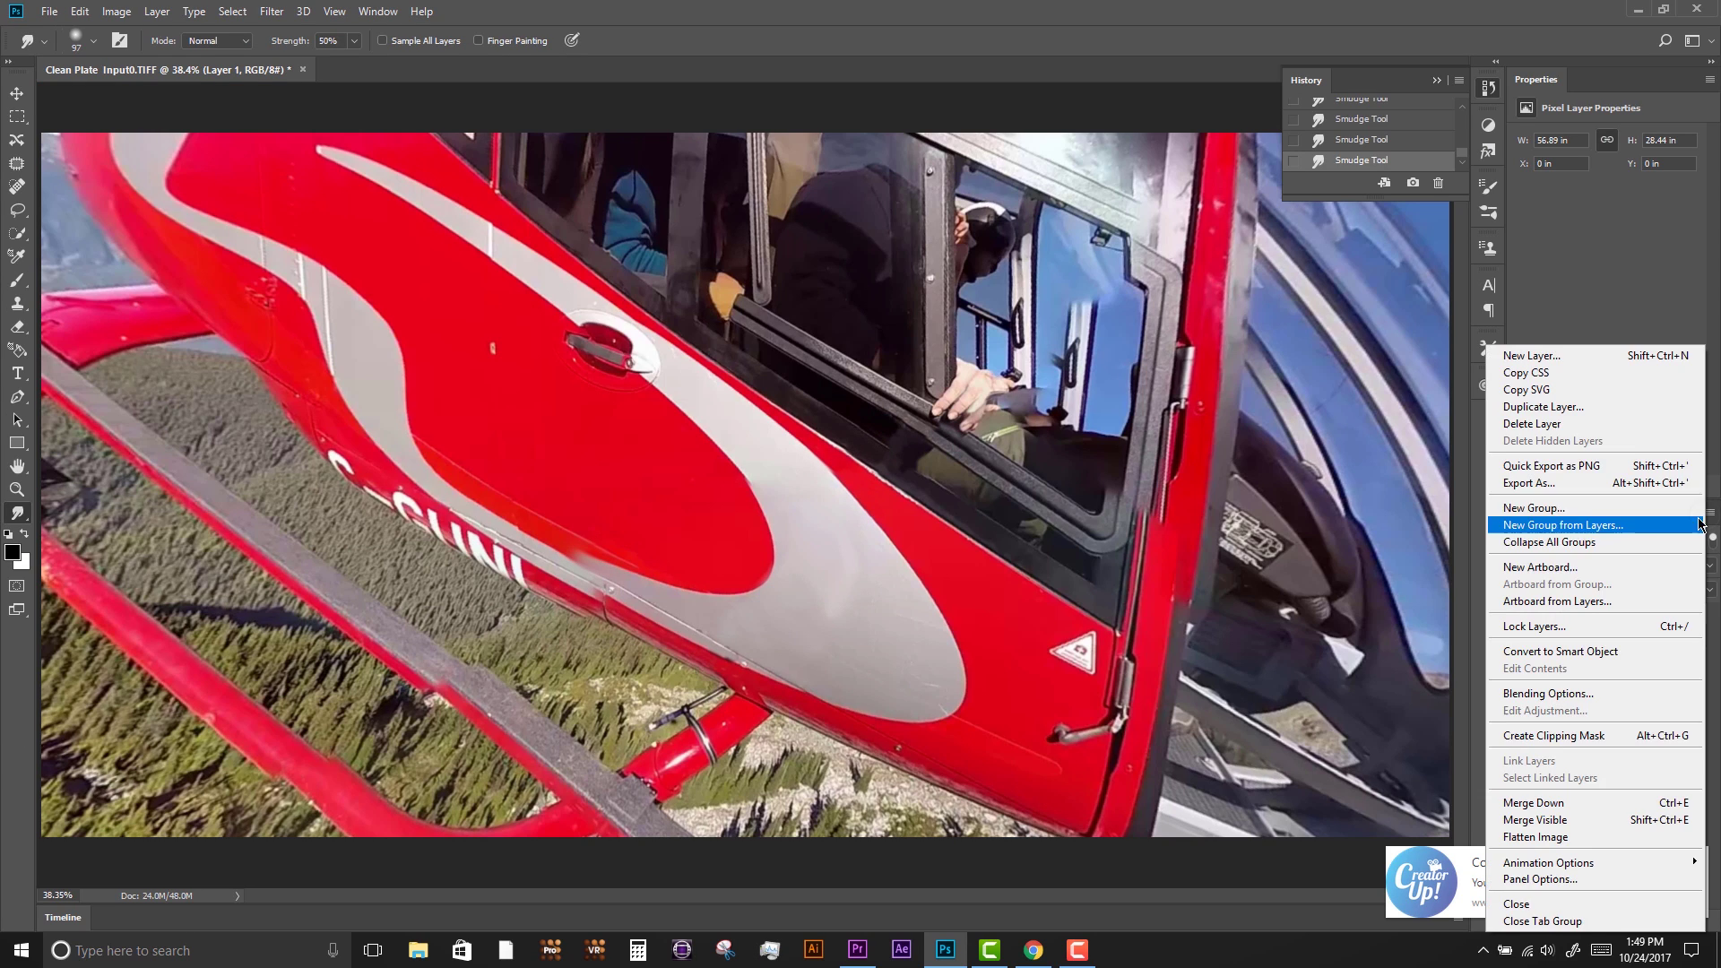
pyautogui.click(1534, 803)
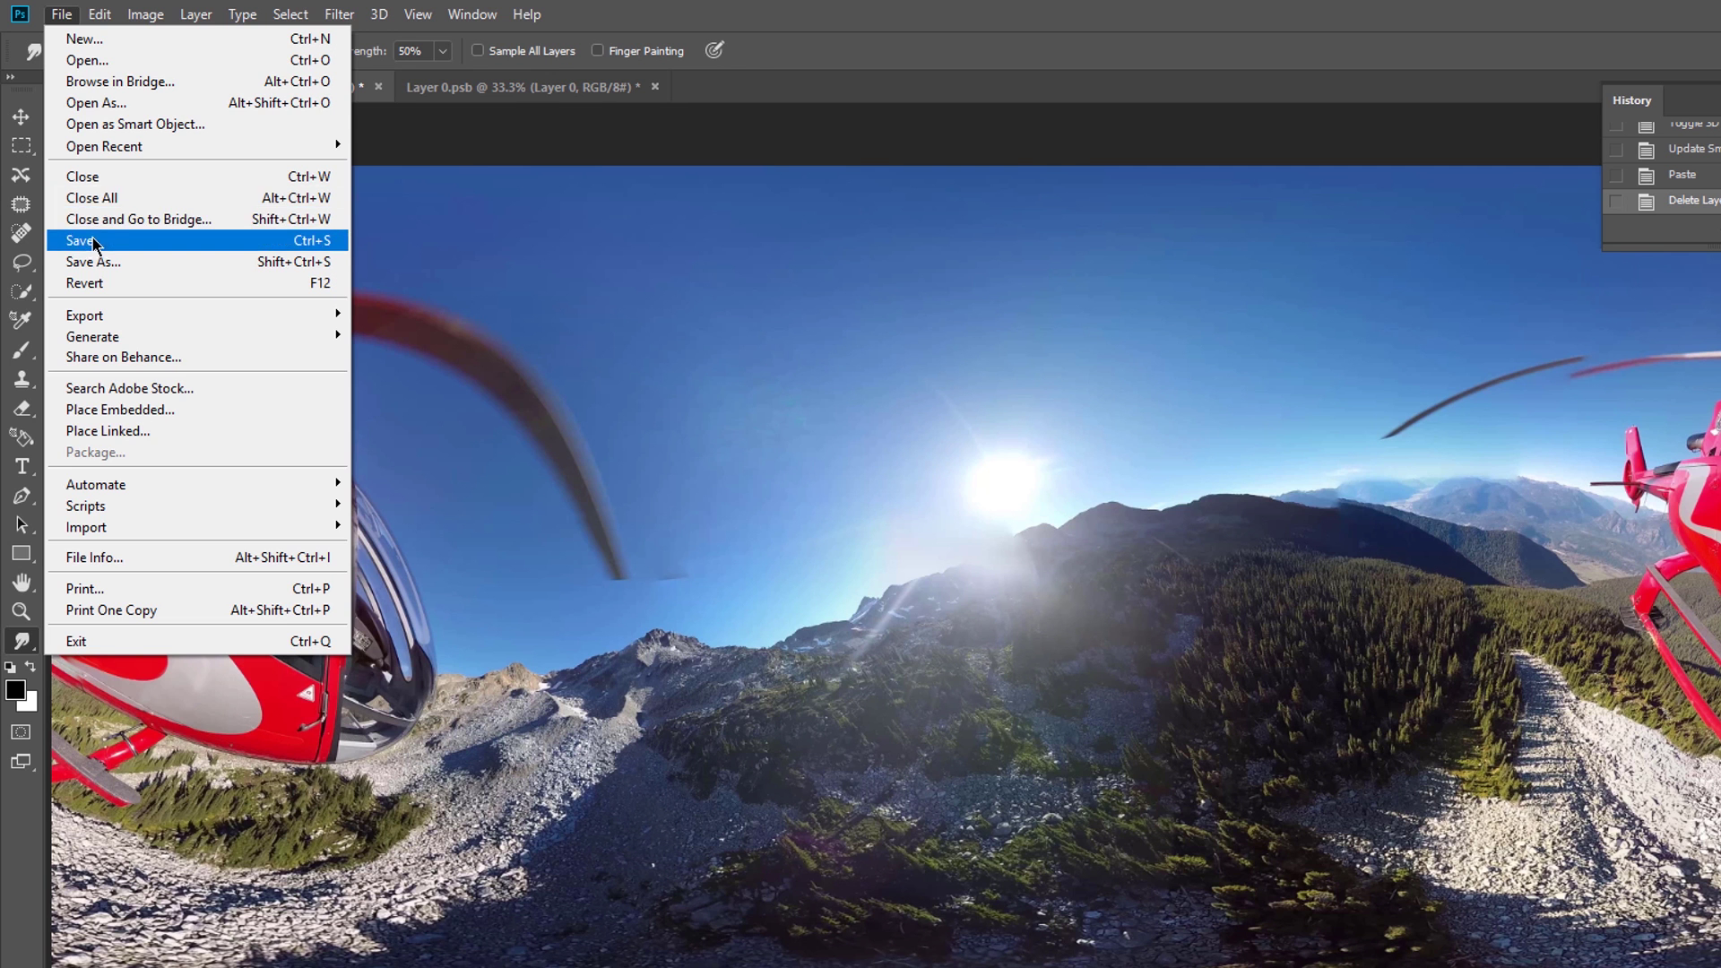
pyautogui.click(95, 244)
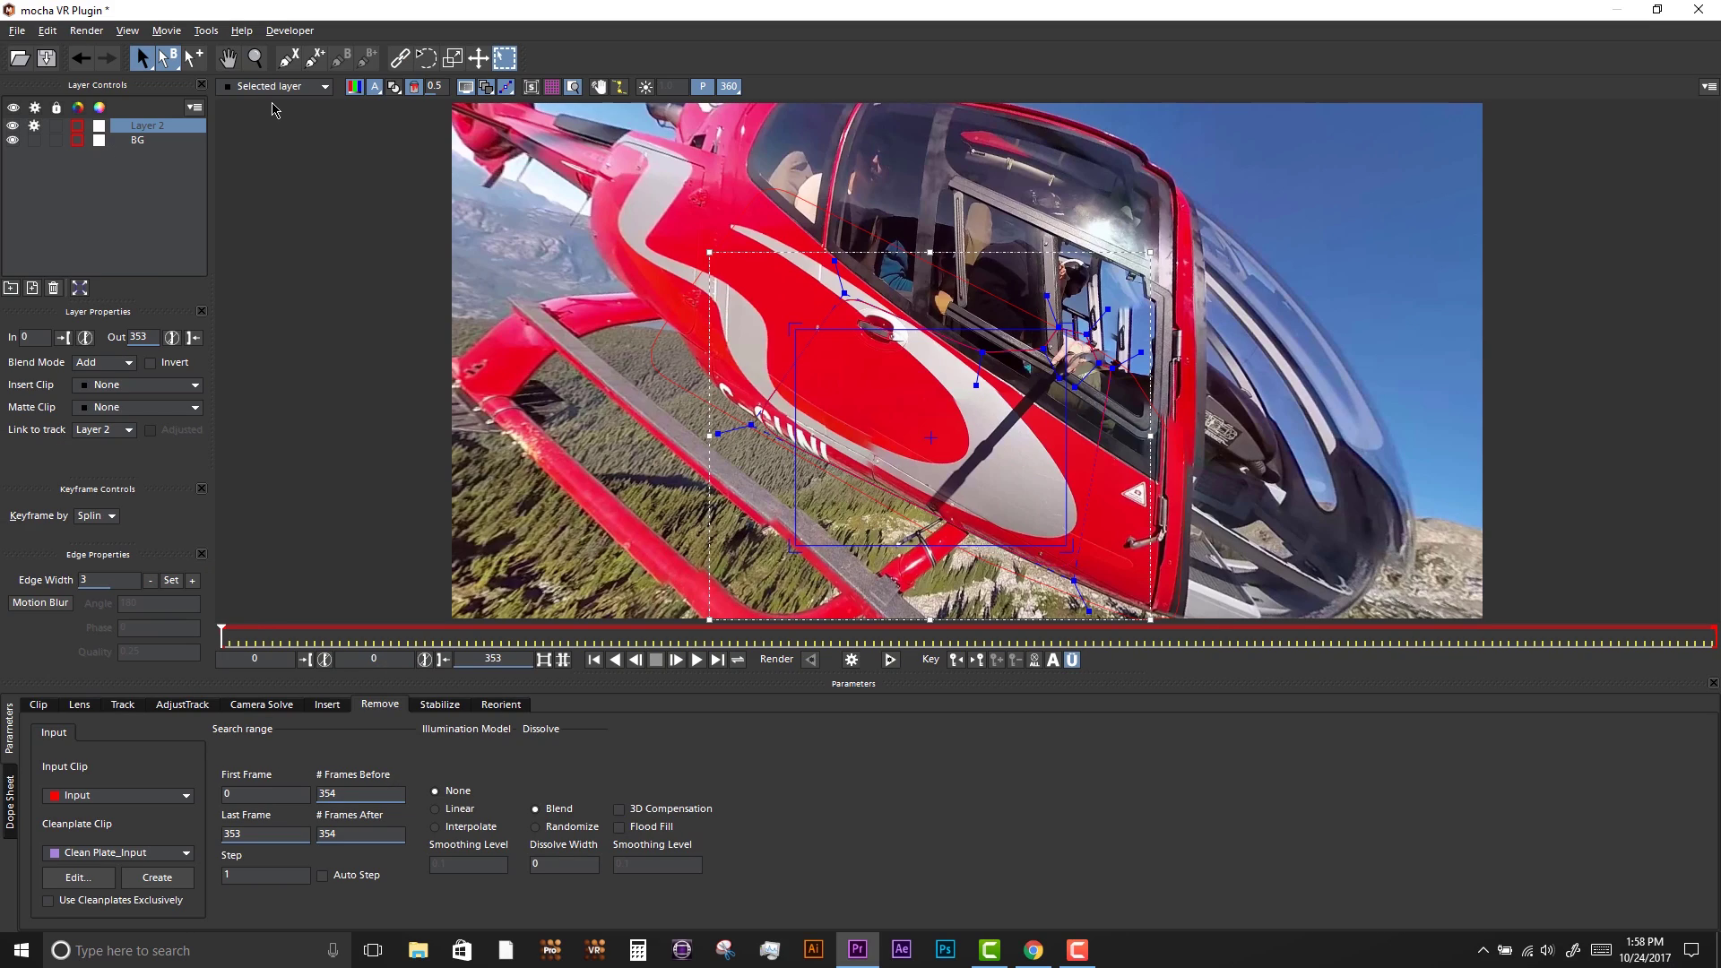
# - Check the Clean Plate_Input clip in the flat 360 view and return to the selected layer in the VR lens view
pyautogui.click(729, 87)
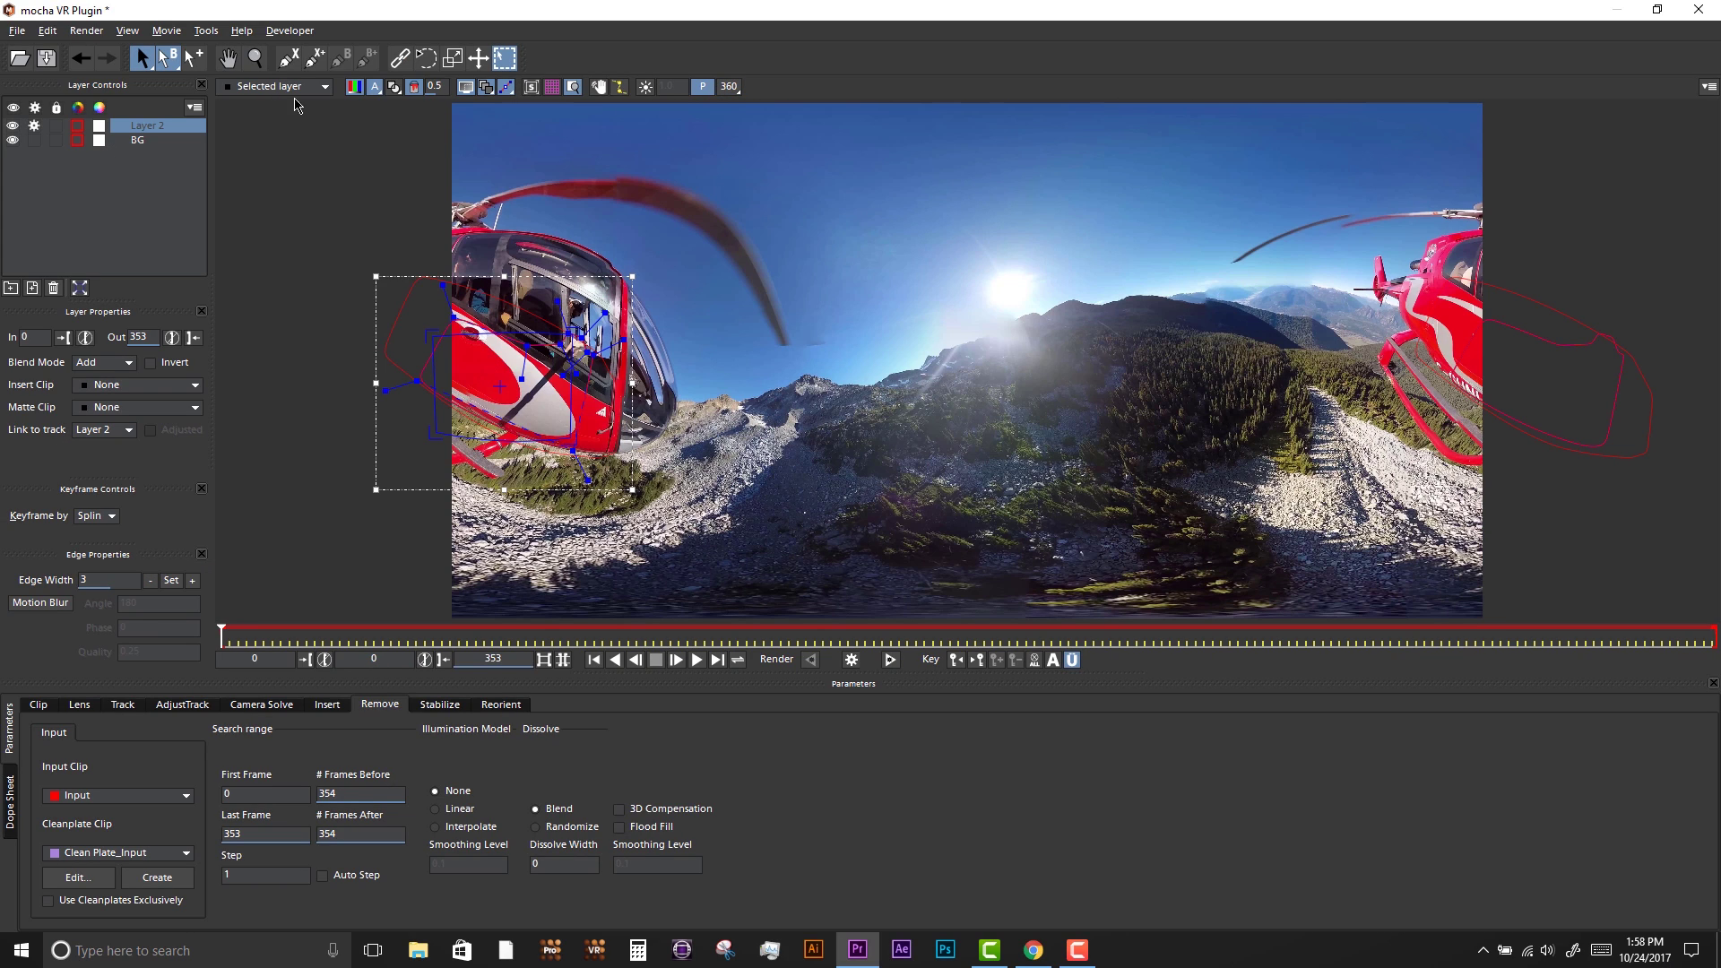
pyautogui.click(280, 138)
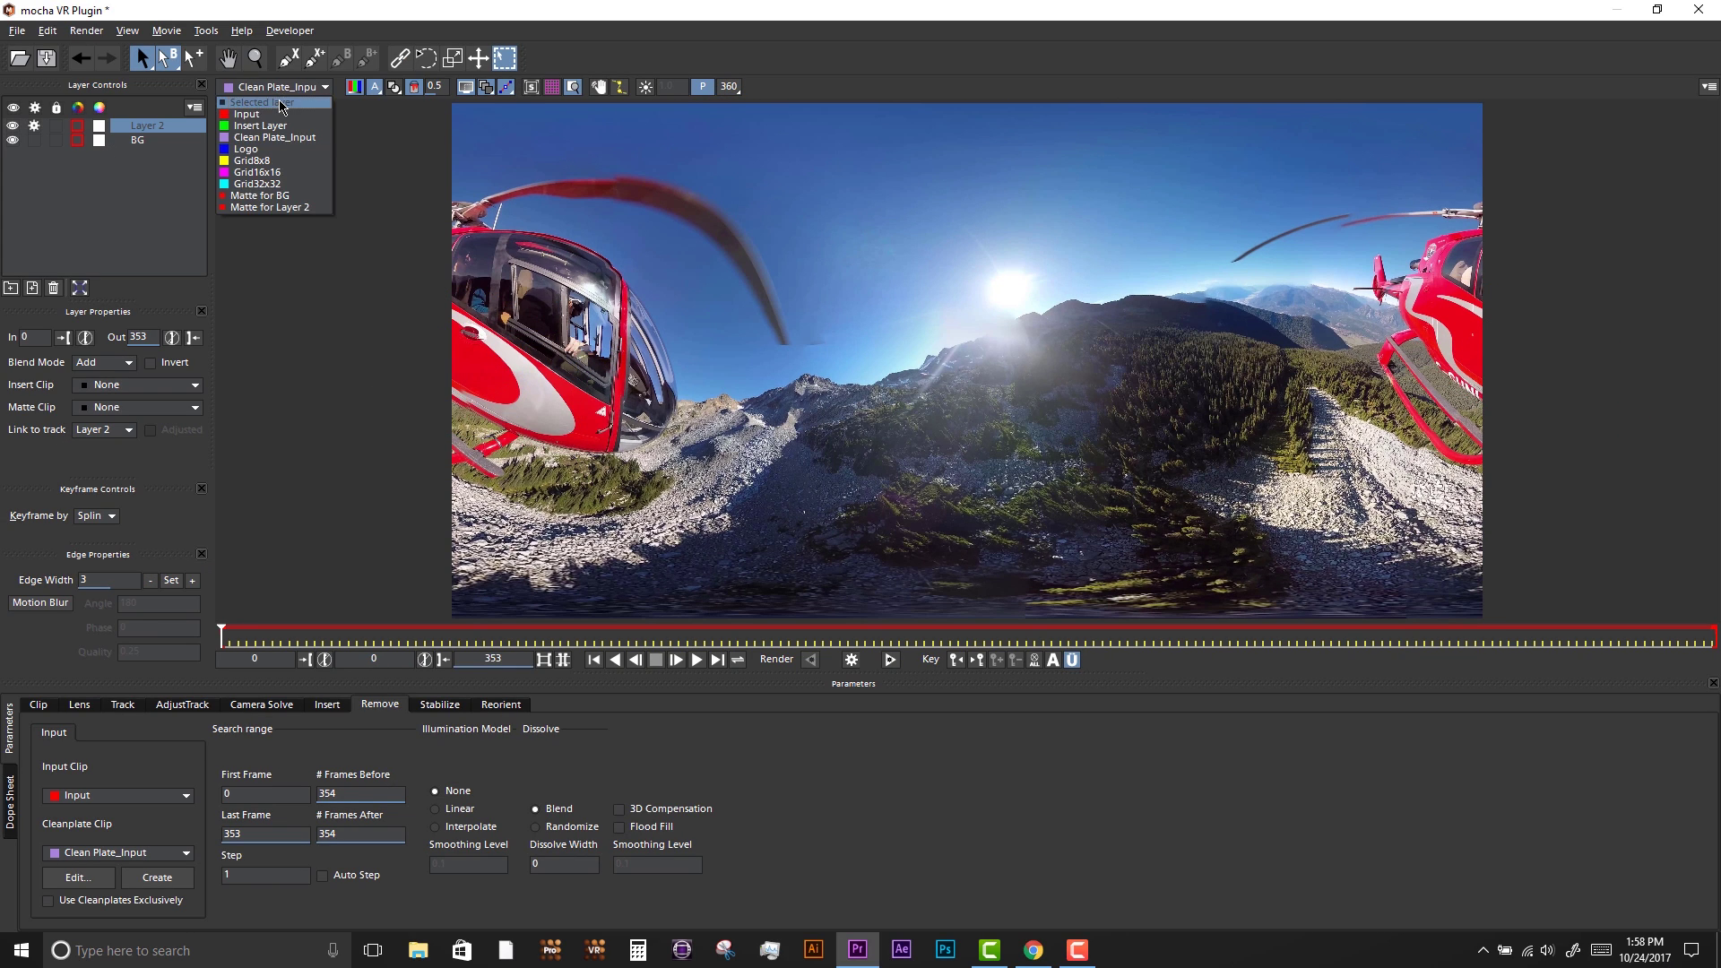
pyautogui.click(280, 104)
pyautogui.click(728, 87)
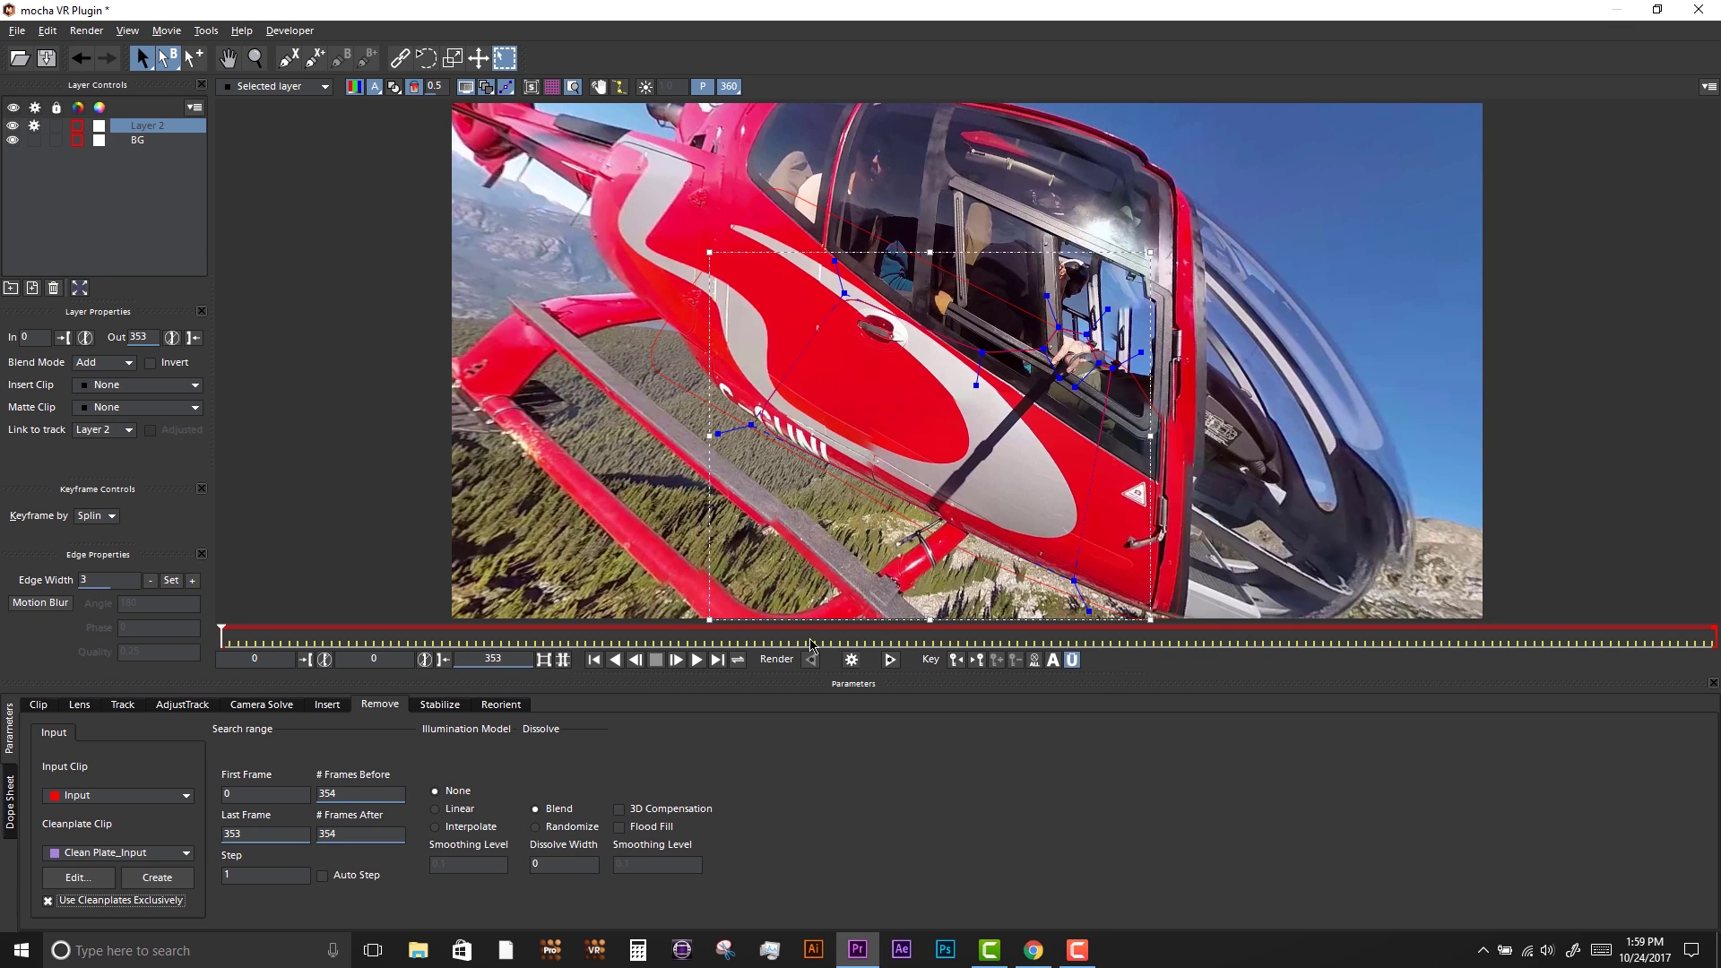
# - Render the pole removal forward on Layer 2 using cleanplates exclusively, and save the changes while closing the mocha VR plugin
pyautogui.click(1208, 595)
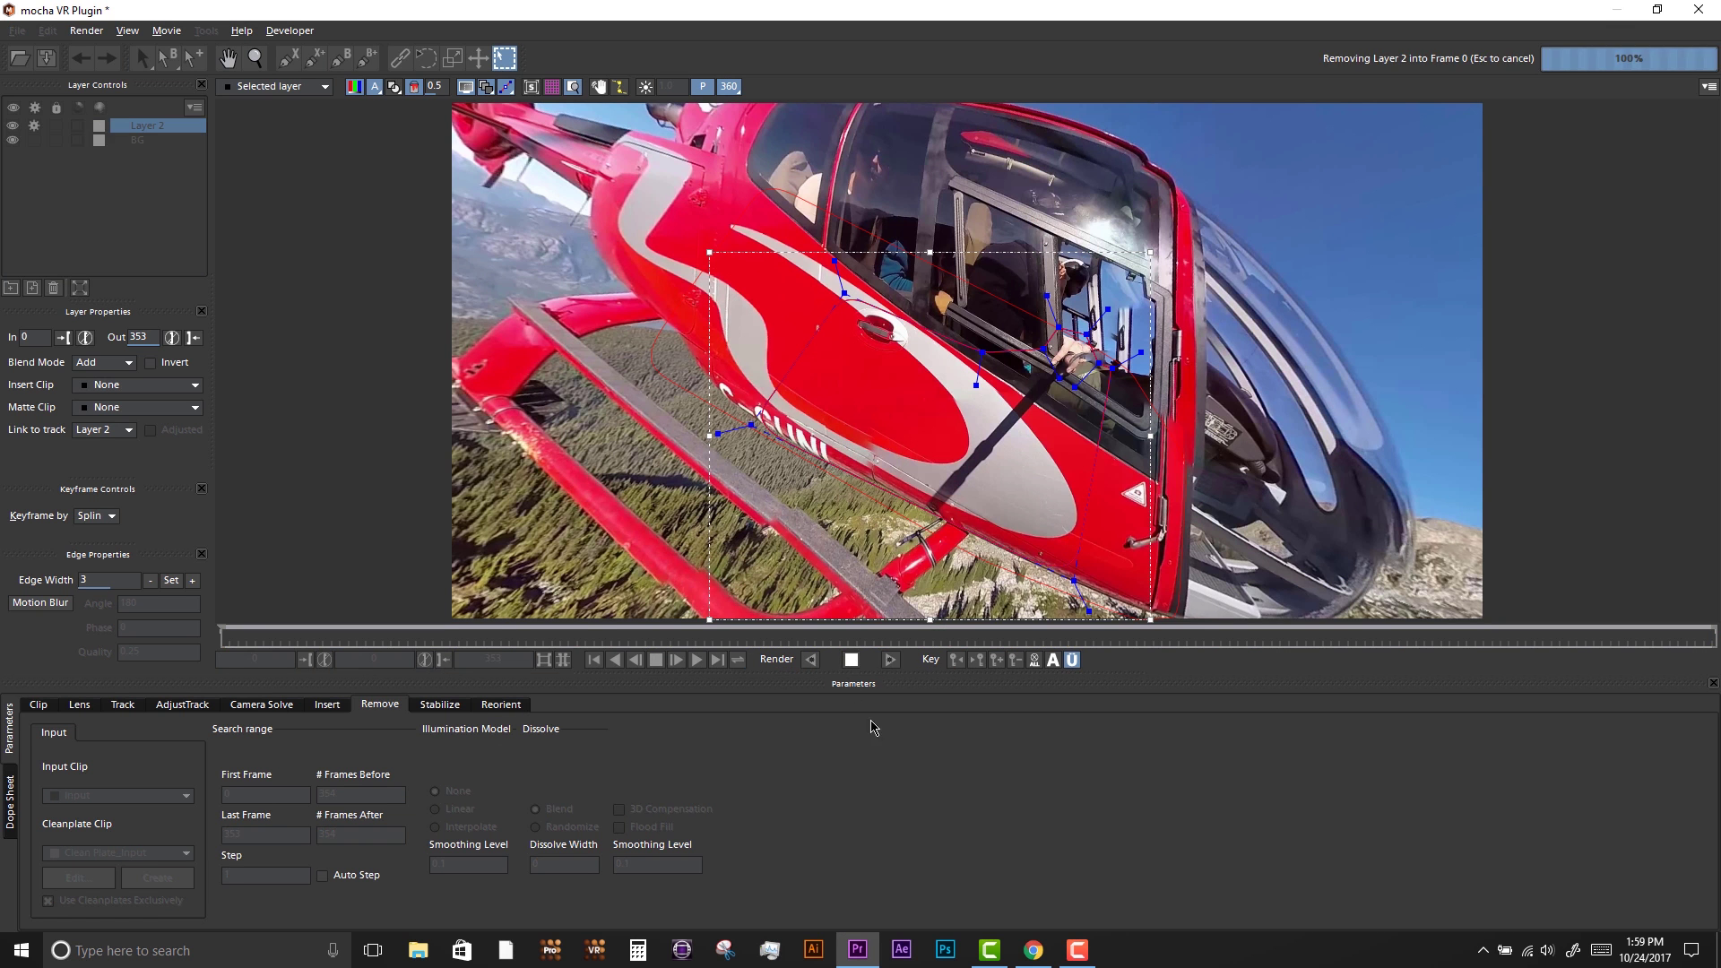
pyautogui.click(891, 660)
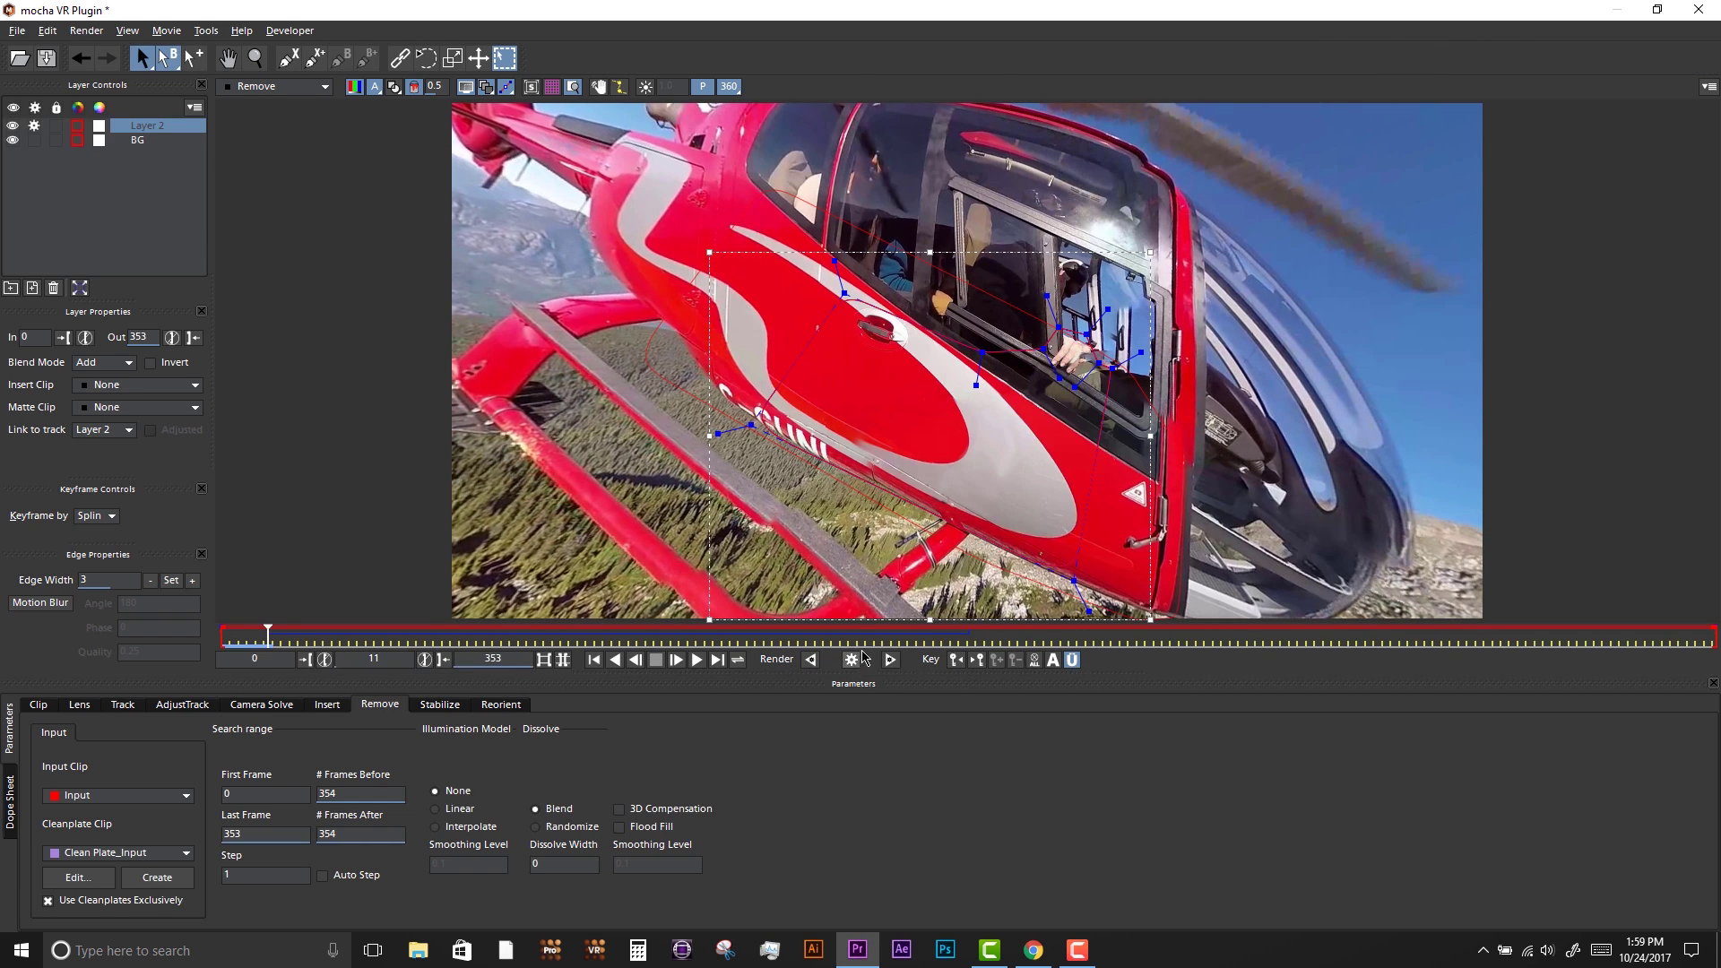
pyautogui.click(1698, 10)
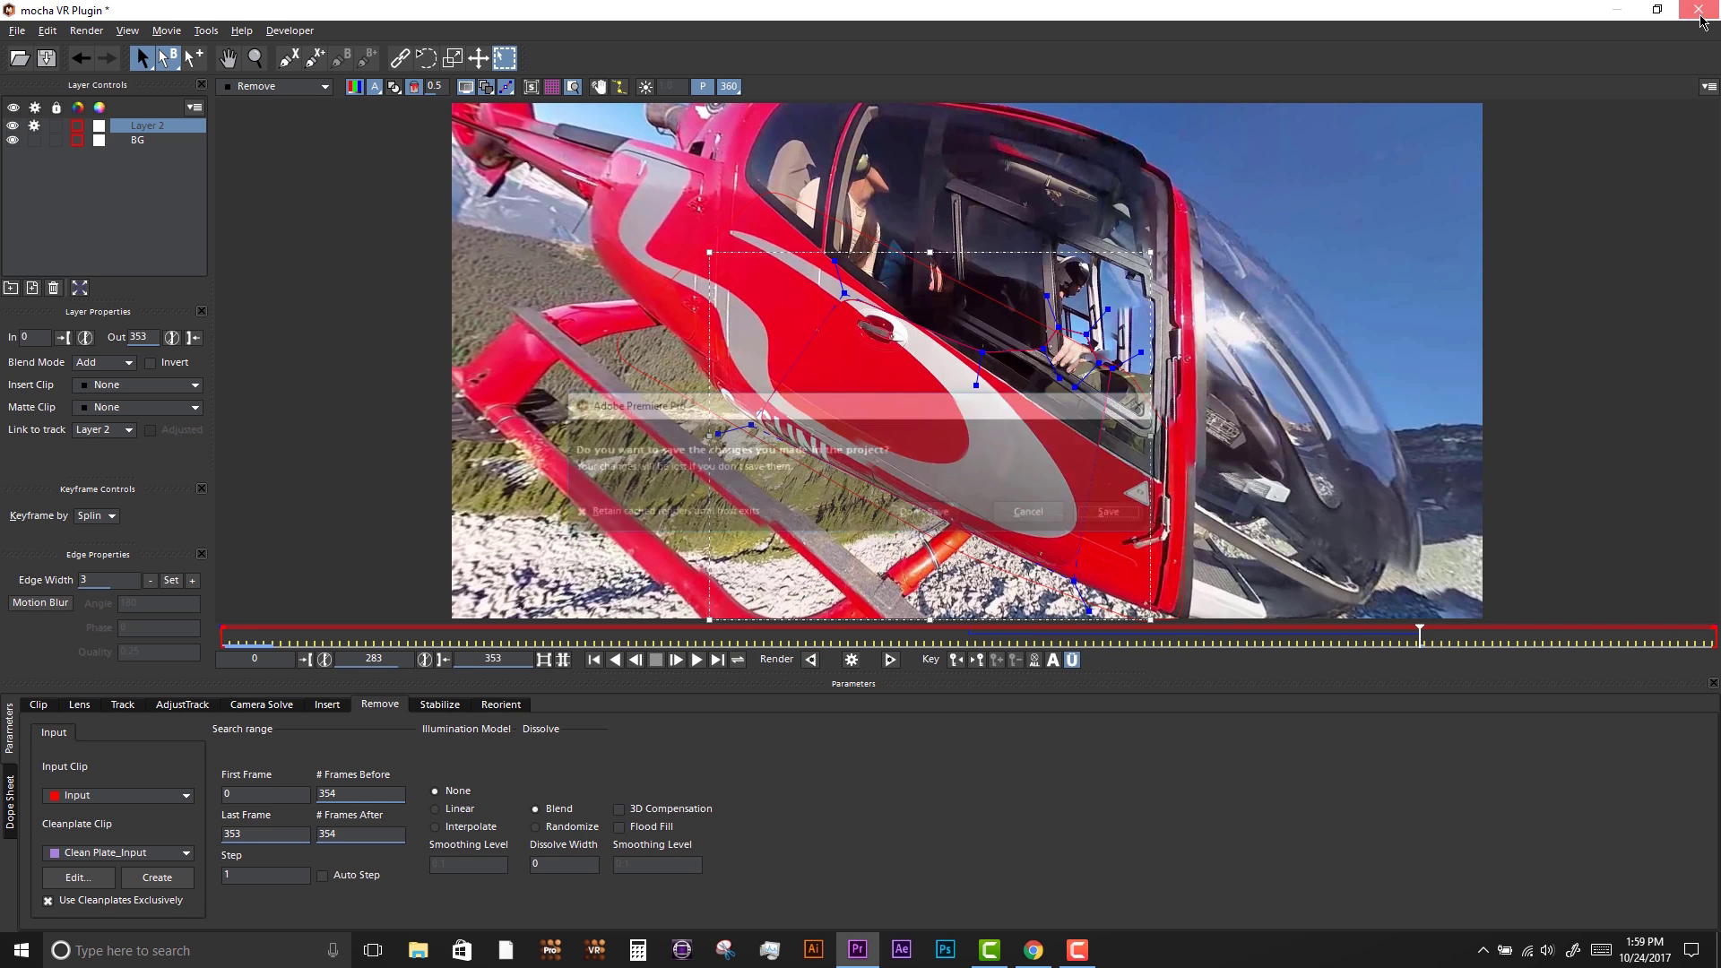
pyautogui.click(1116, 515)
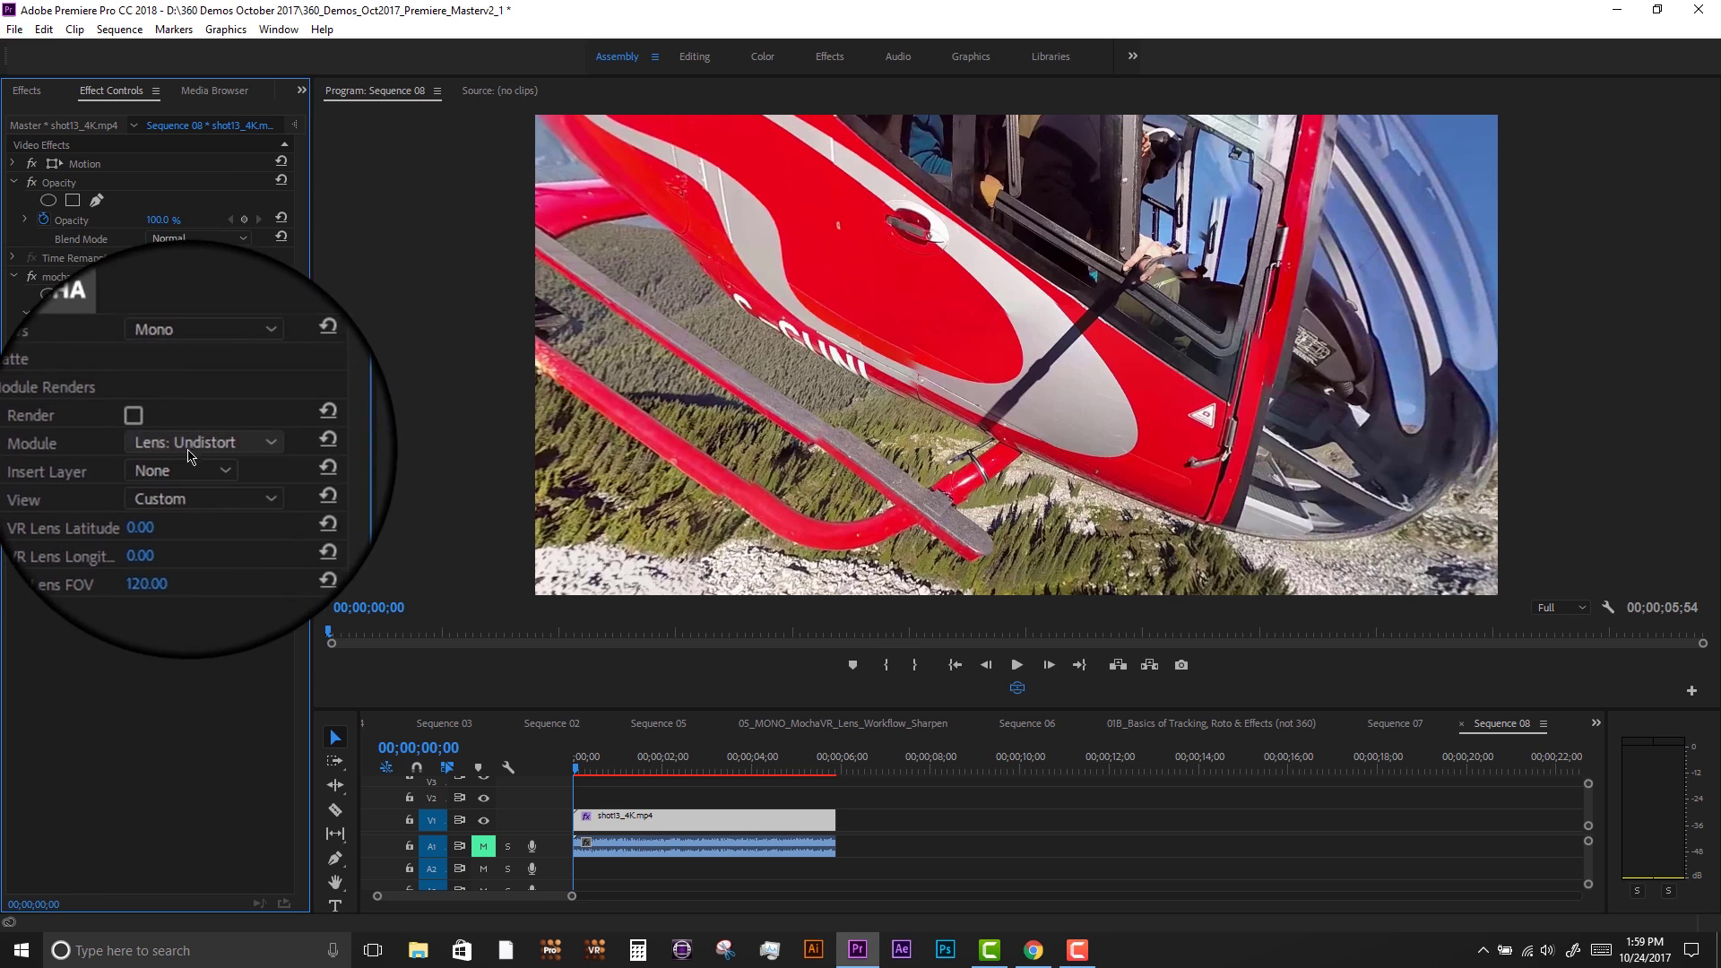
# - Set the mocha VR effect's render module to Remove, enable its rendering on the clip, and render the sequence preview
pyautogui.click(162, 448)
pyautogui.click(213, 509)
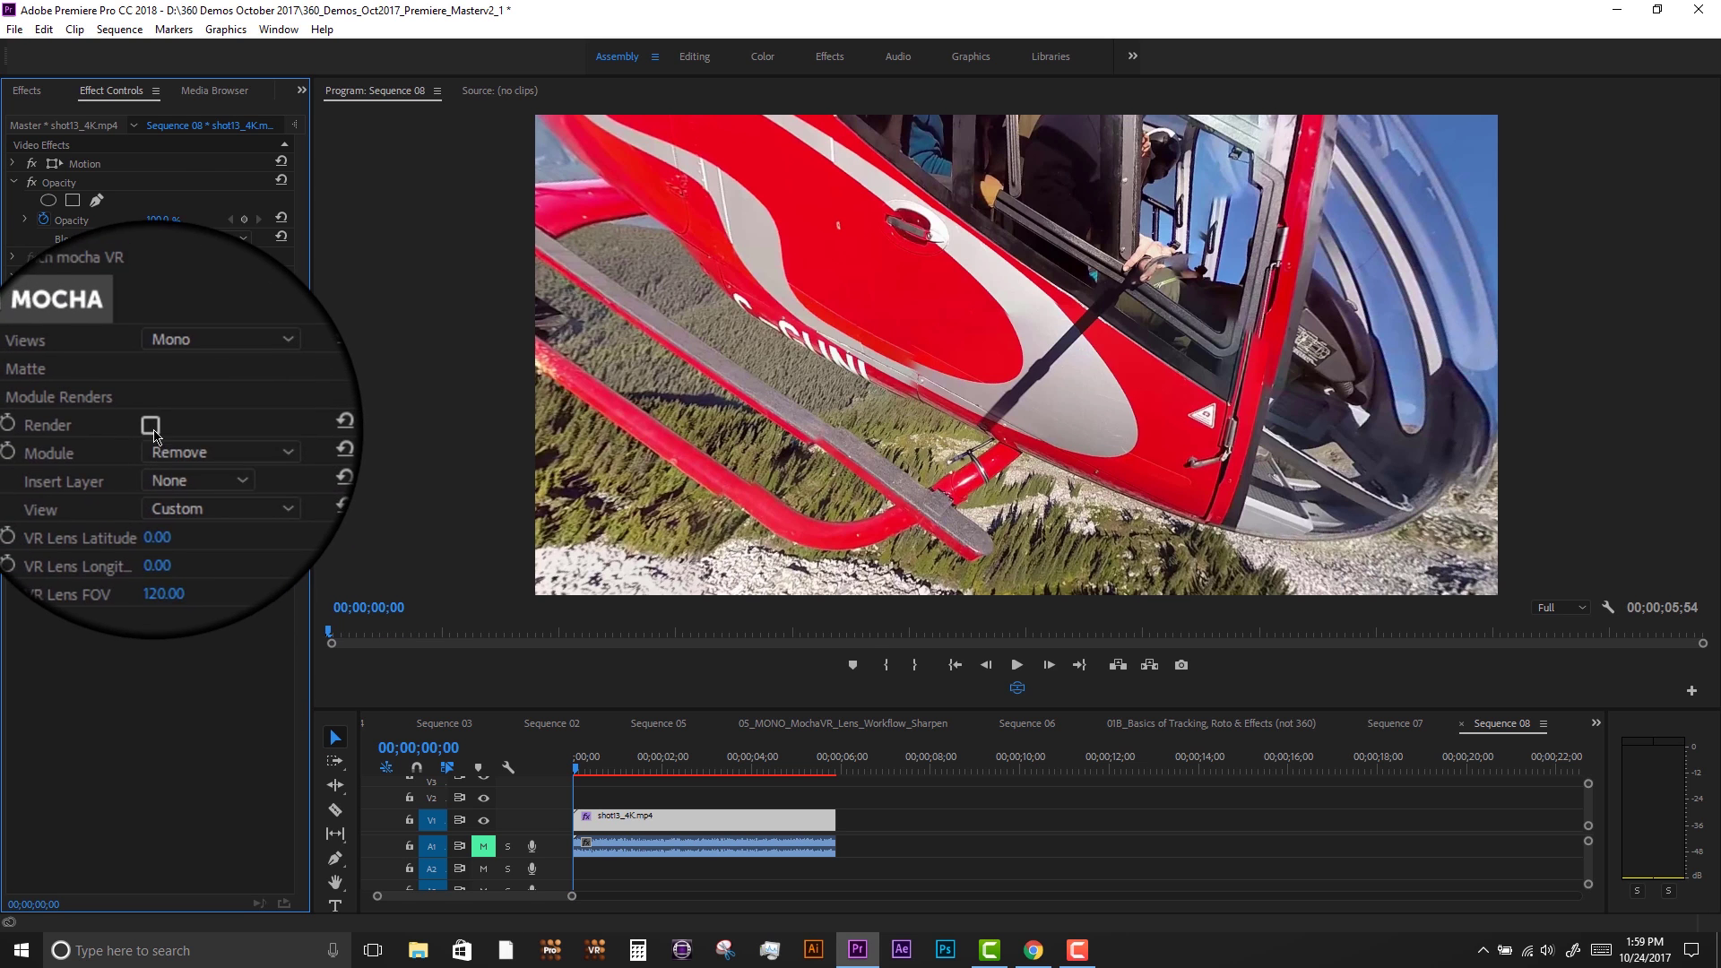
pyautogui.click(146, 422)
pyautogui.click(119, 28)
pyautogui.click(194, 88)
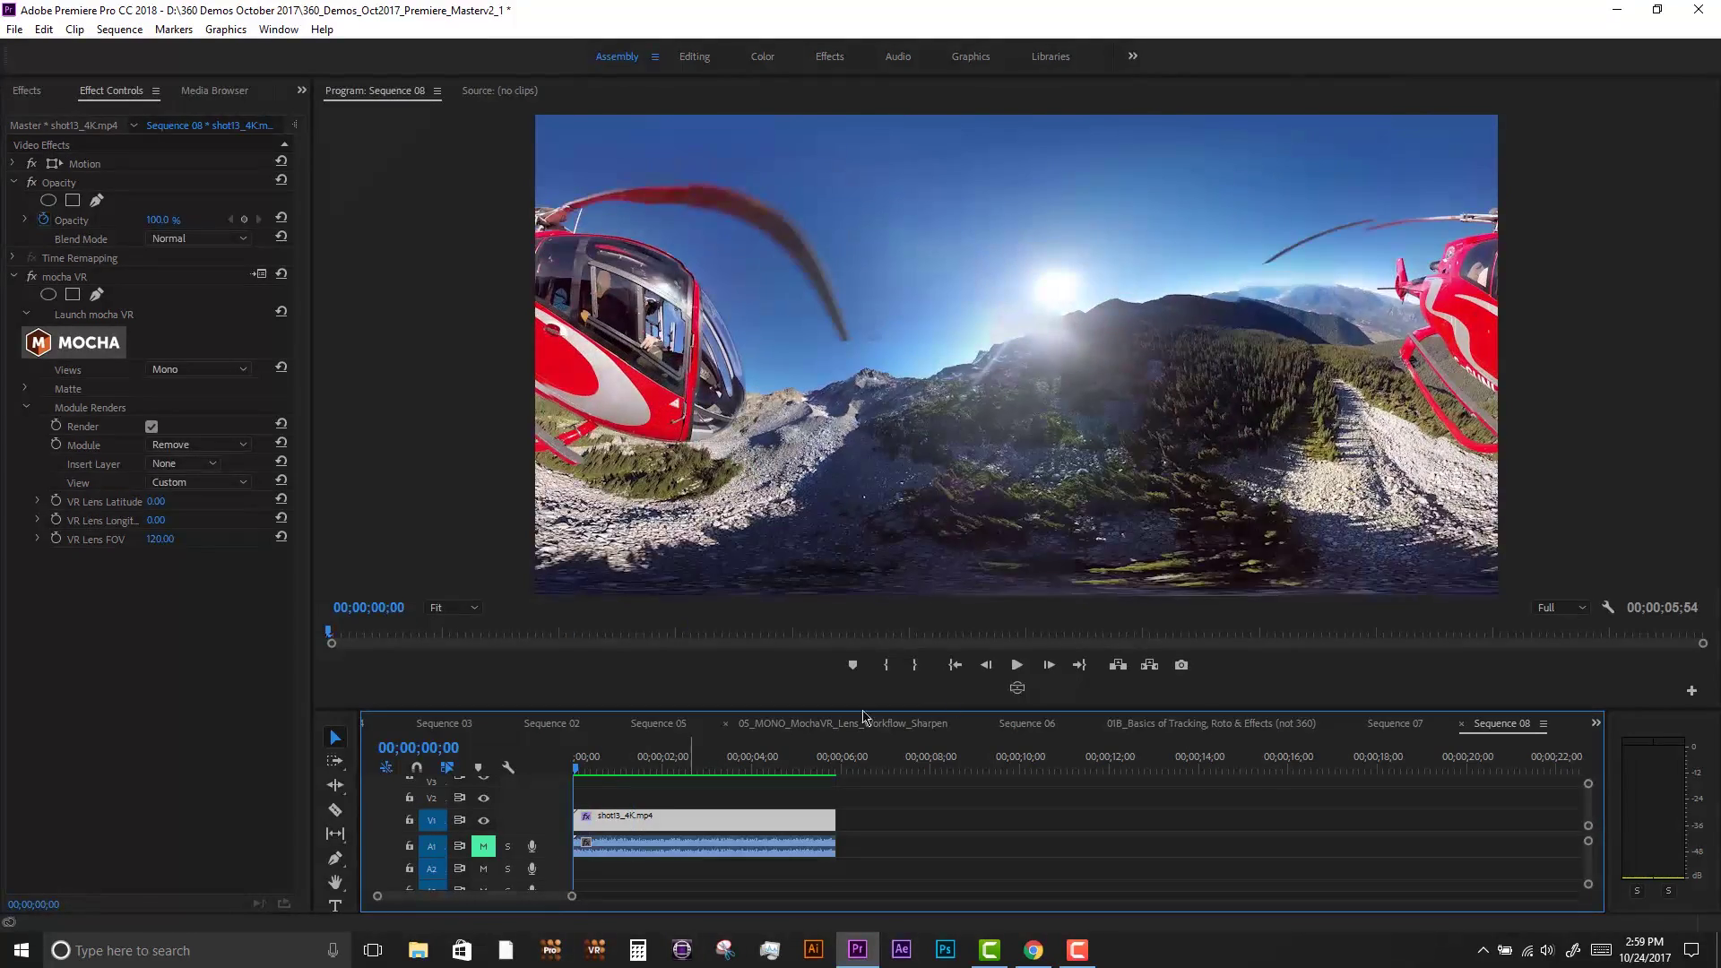
# - Play back the rendered sequence in the VR view, and replay it from the start in the flat 360 view
pyautogui.click(1016, 664)
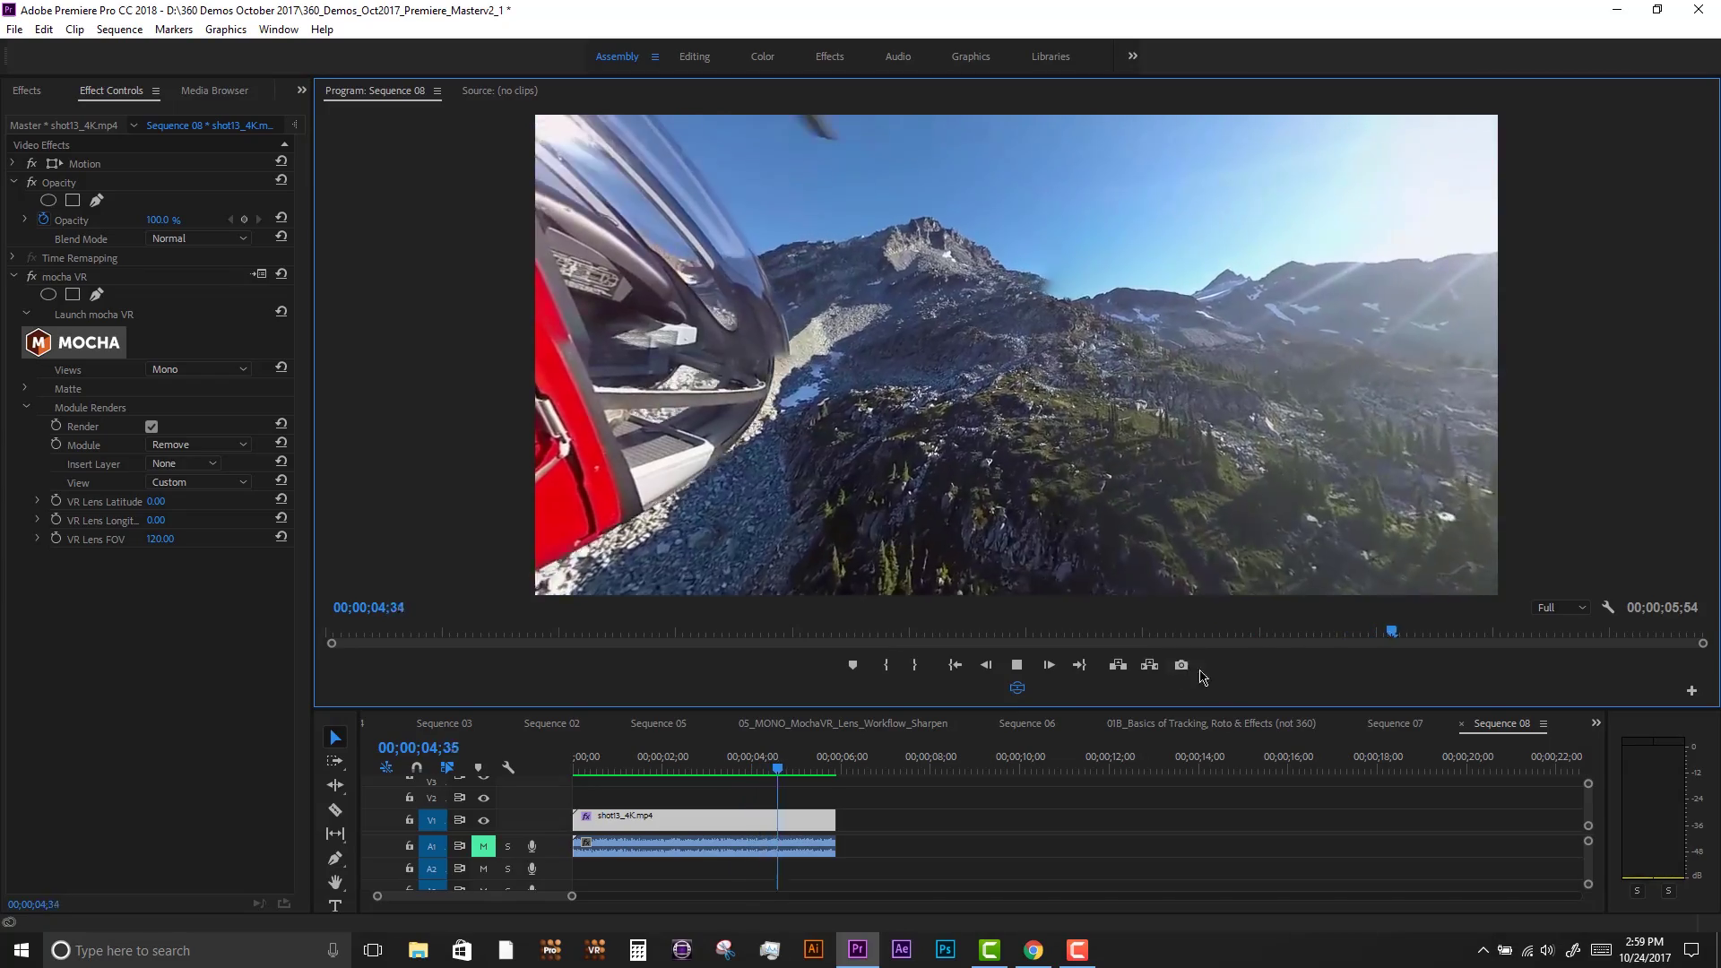
pyautogui.press('space')
pyautogui.moveTo(653, 770); pyautogui.dragTo(517, 774)
pyautogui.press('space')
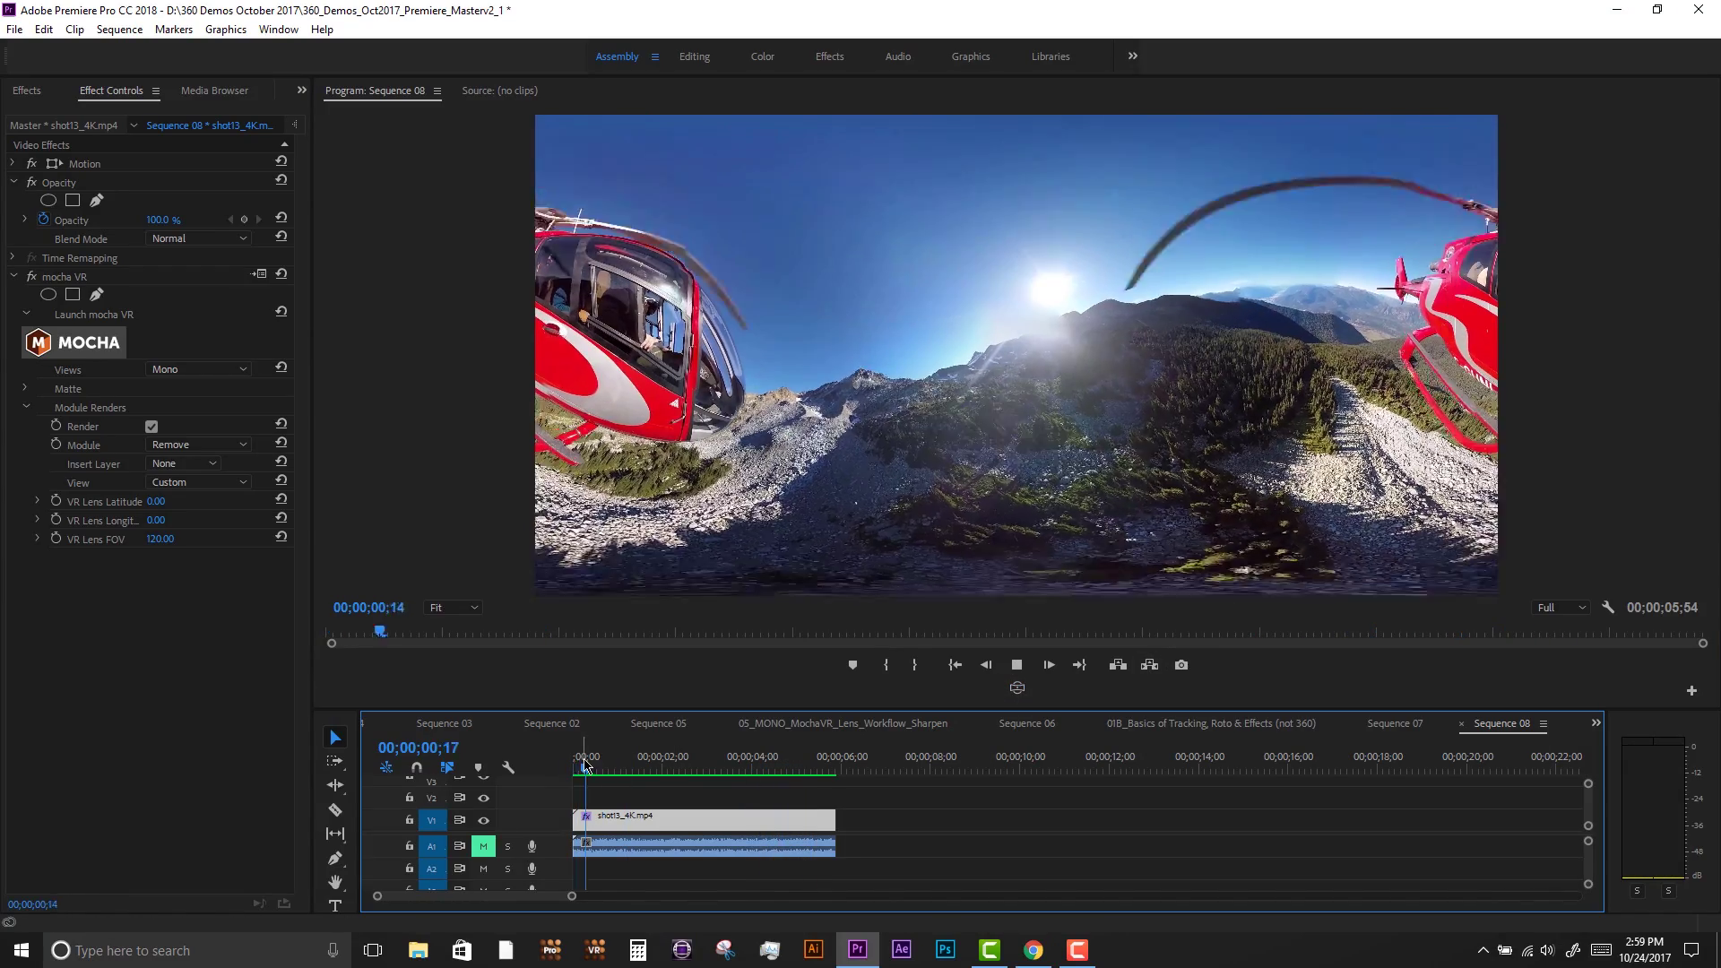